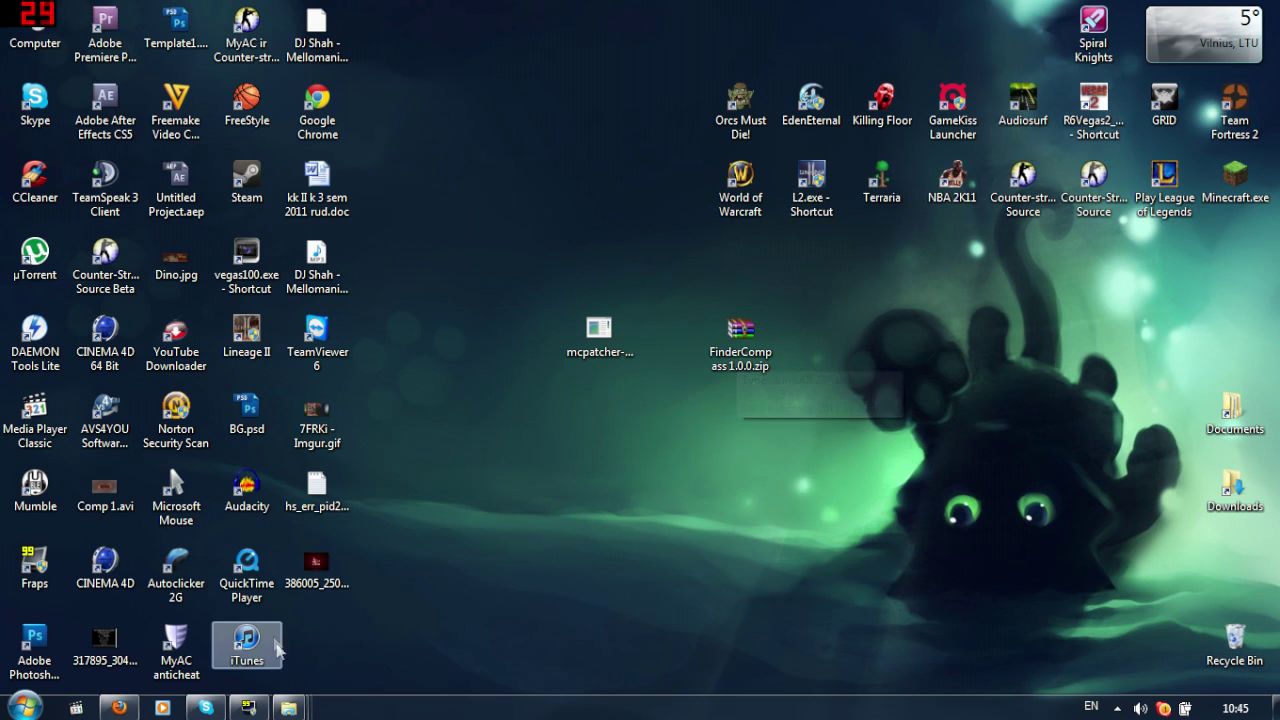
# - Close the Fraps Recorded Videos folder window from its taskbar preview
pyautogui.moveTo(288, 710)
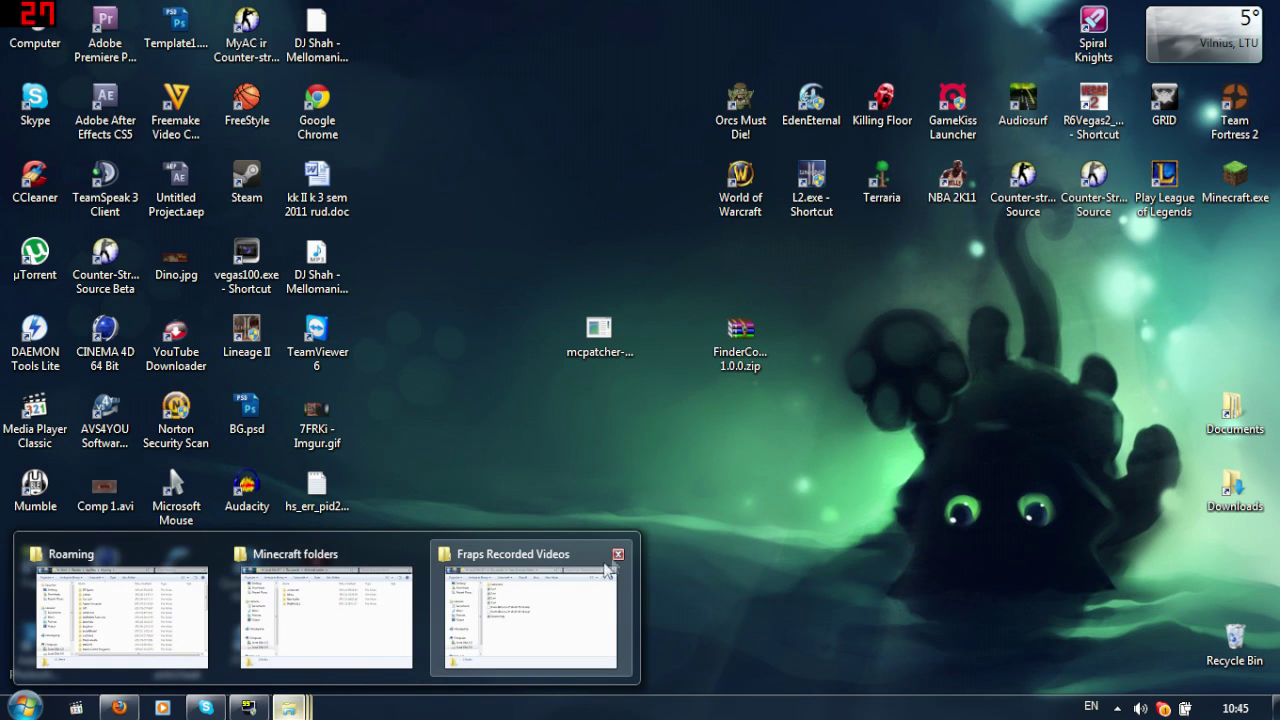
pyautogui.click(618, 554)
pyautogui.click(135, 709)
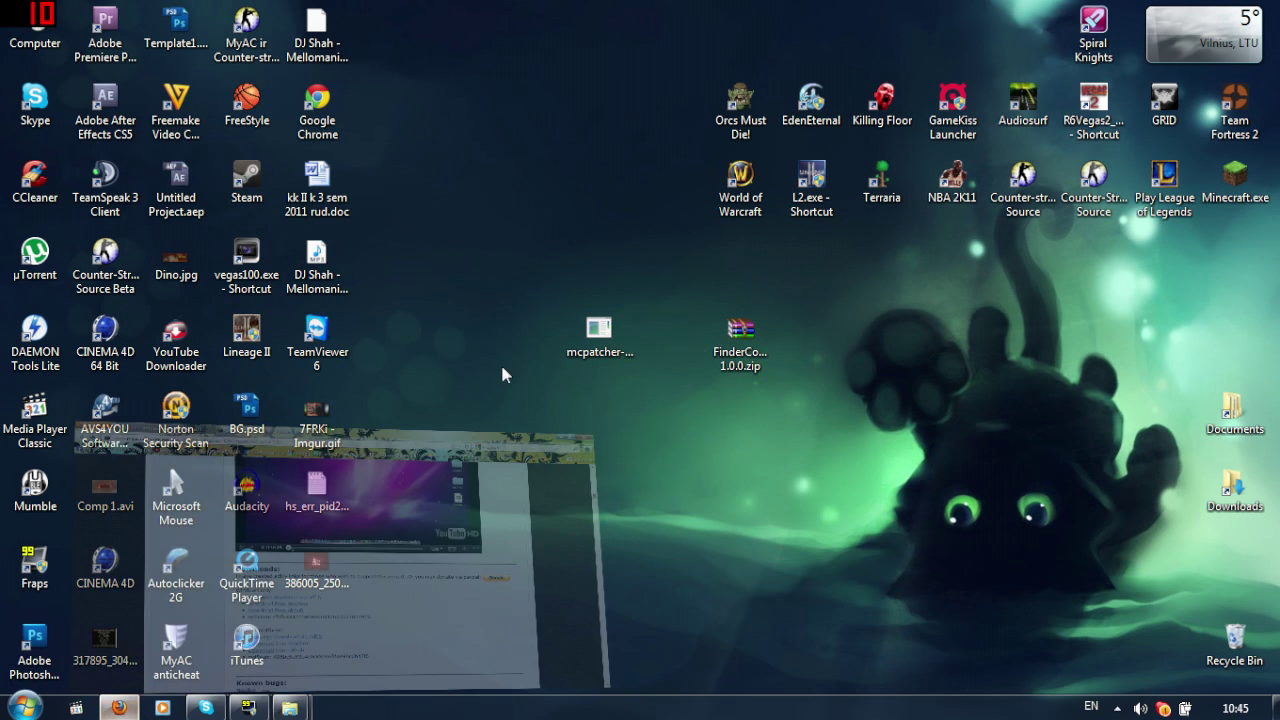
pyautogui.click(205, 12)
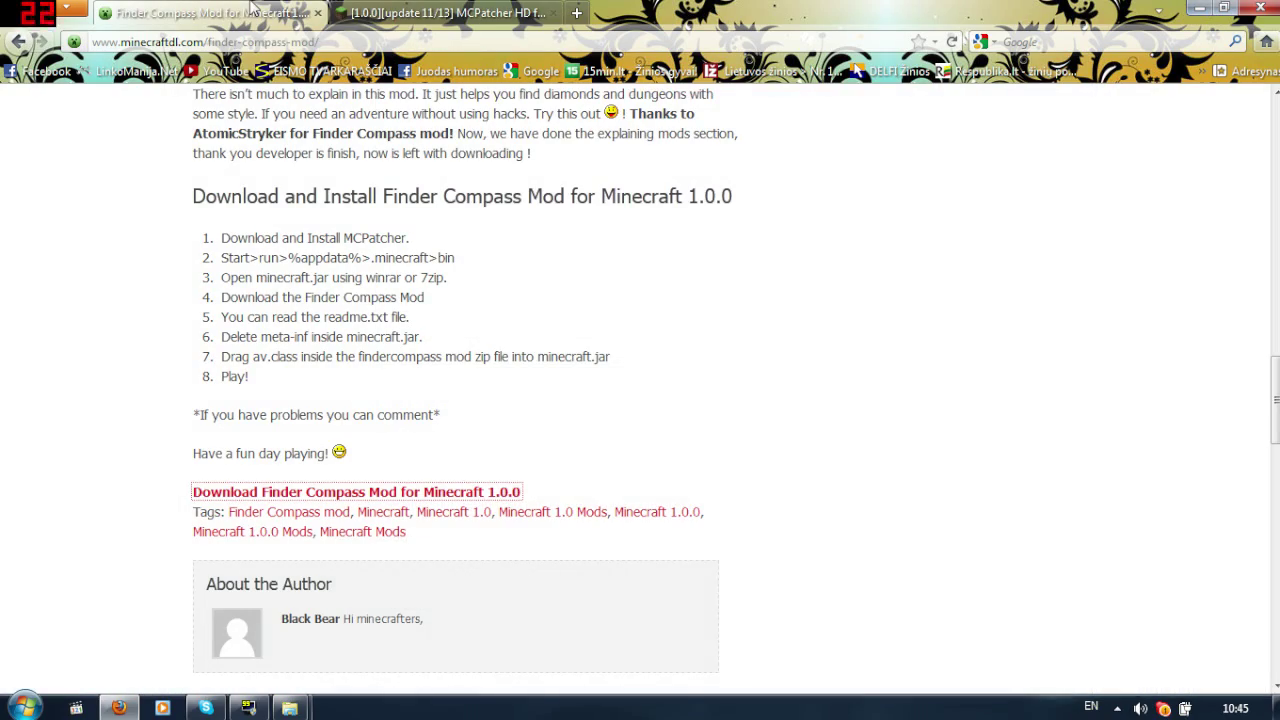
pyautogui.scroll(15, 640, 400)
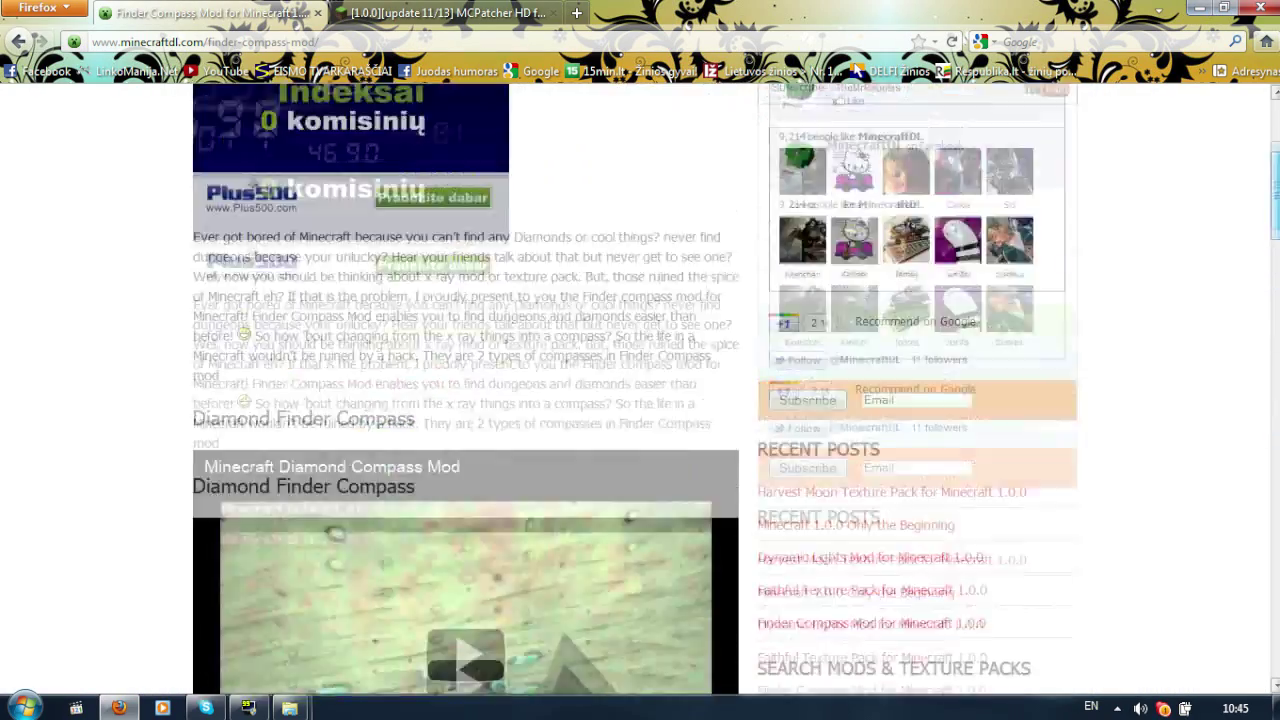
pyautogui.scroll(-12, 640, 400)
pyautogui.scroll(-3, 433, 538)
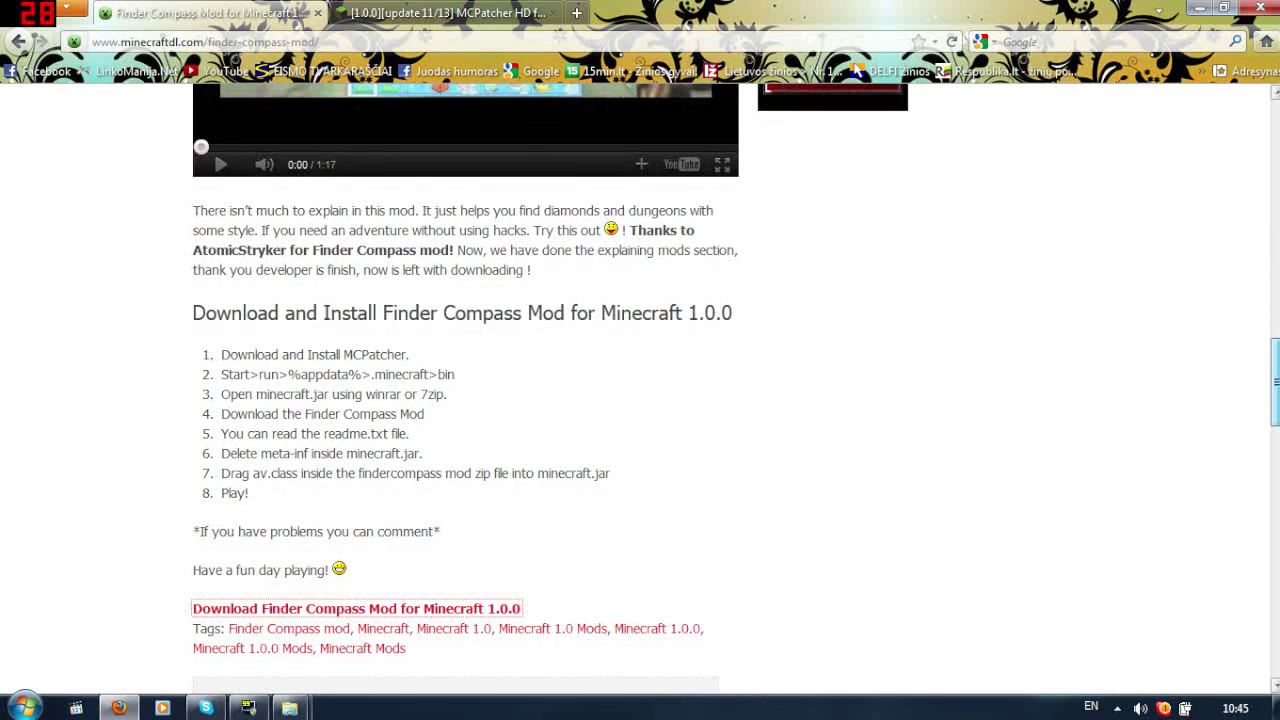
pyautogui.click(415, 513)
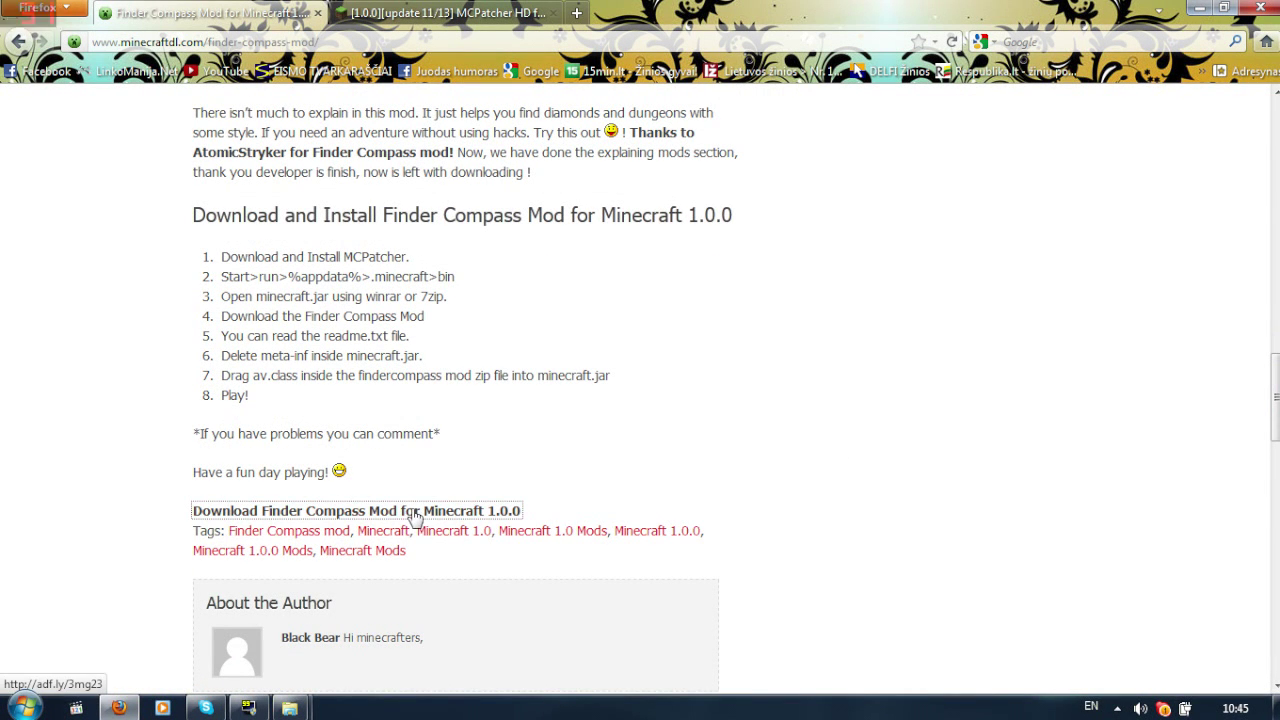
pyautogui.click(235, 518)
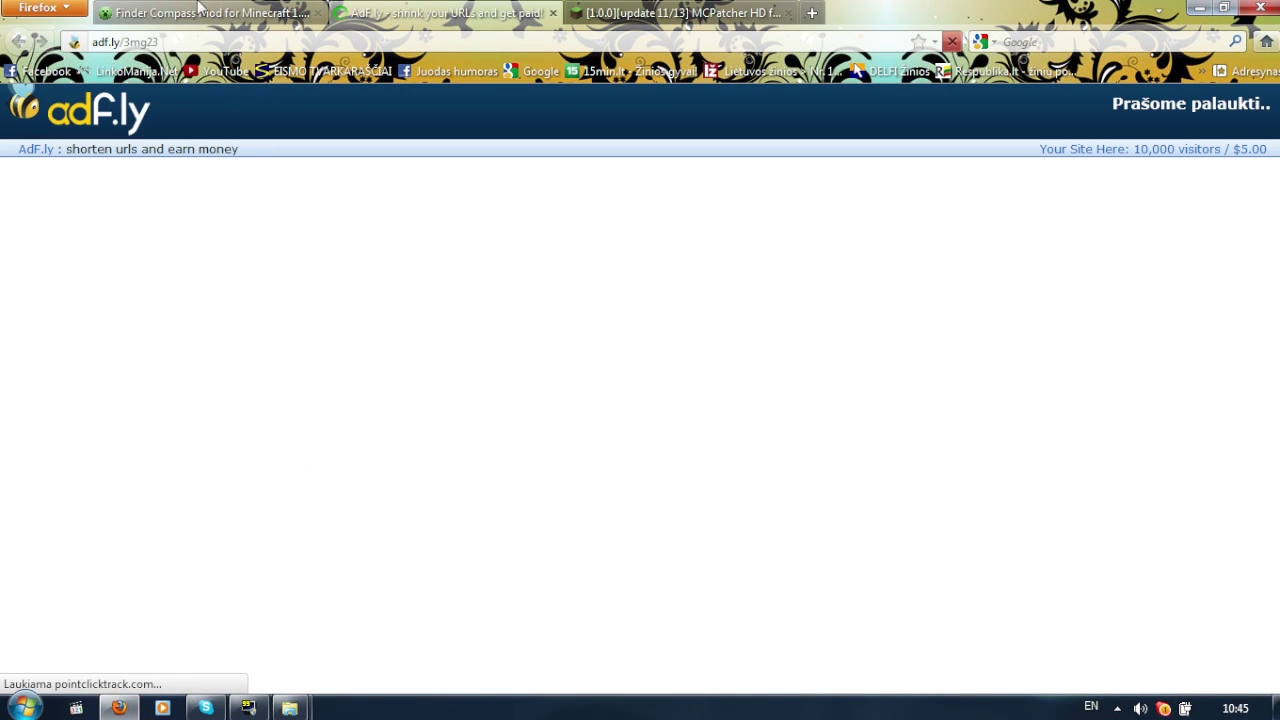
pyautogui.click(193, 8)
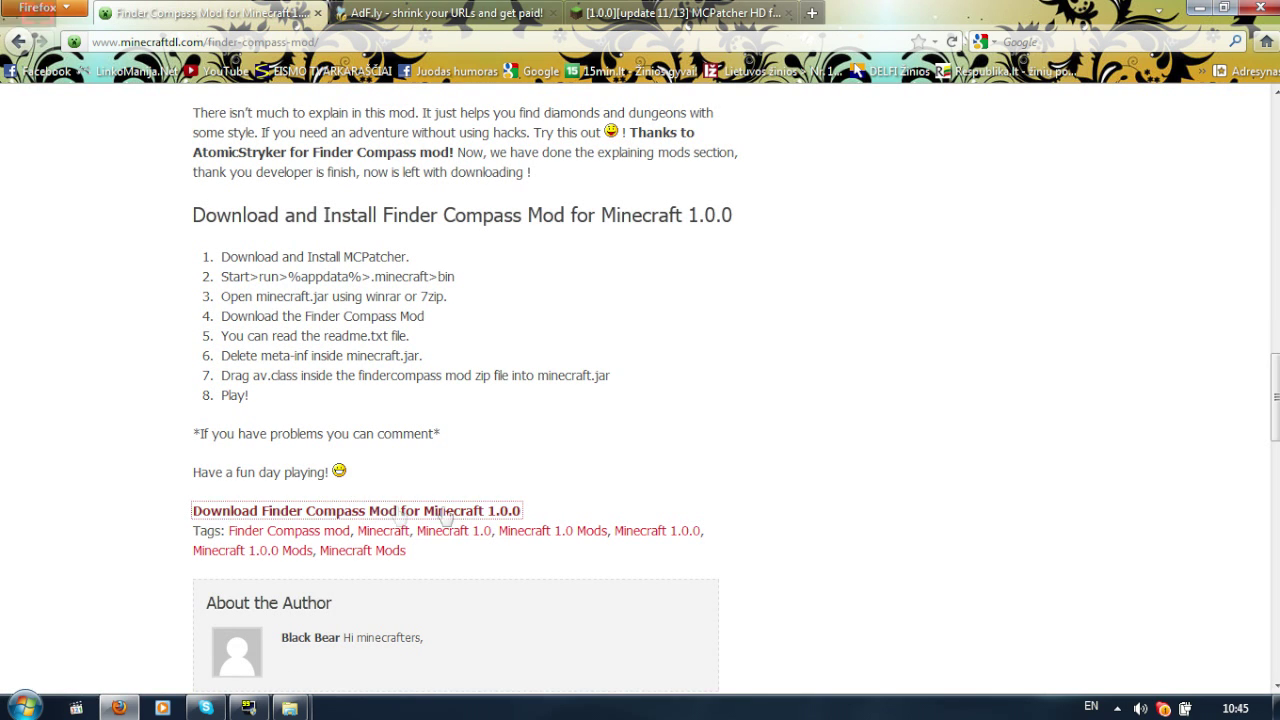
pyautogui.click(396, 10)
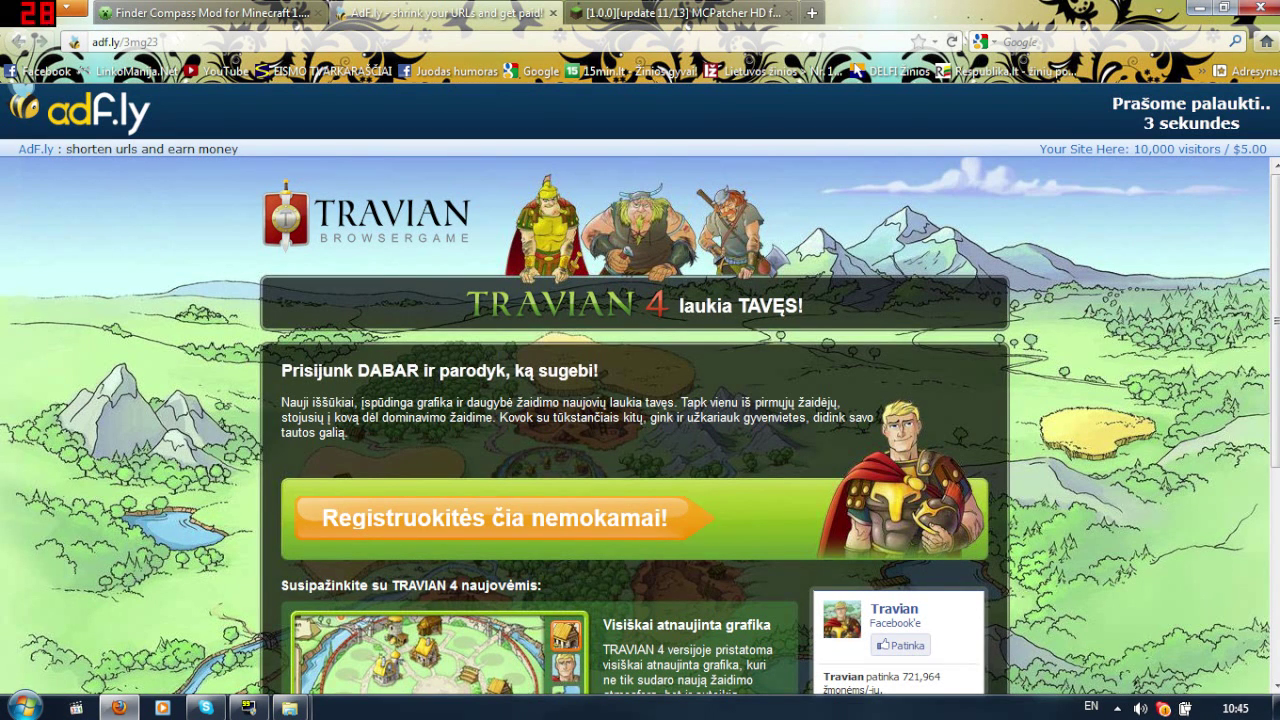
pyautogui.click(553, 13)
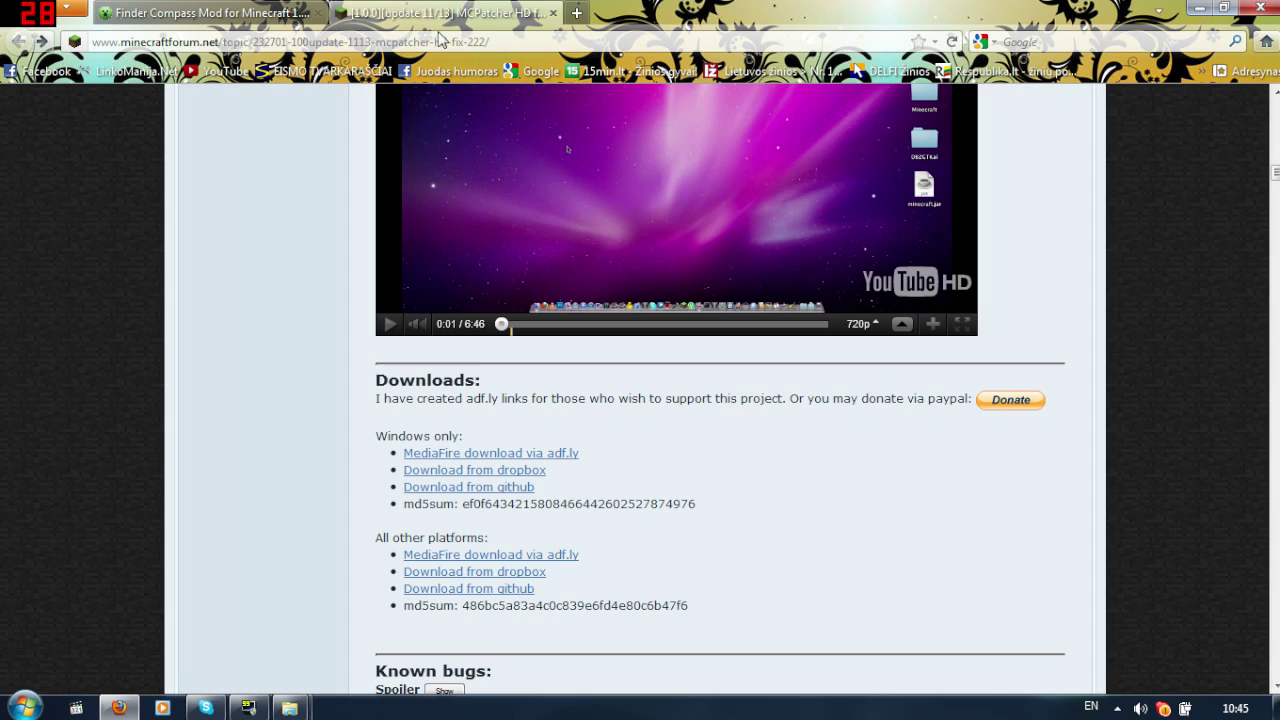
pyautogui.hotkey('ctrl', 'Tab')
pyautogui.hotkey('ctrl', 'Tab')
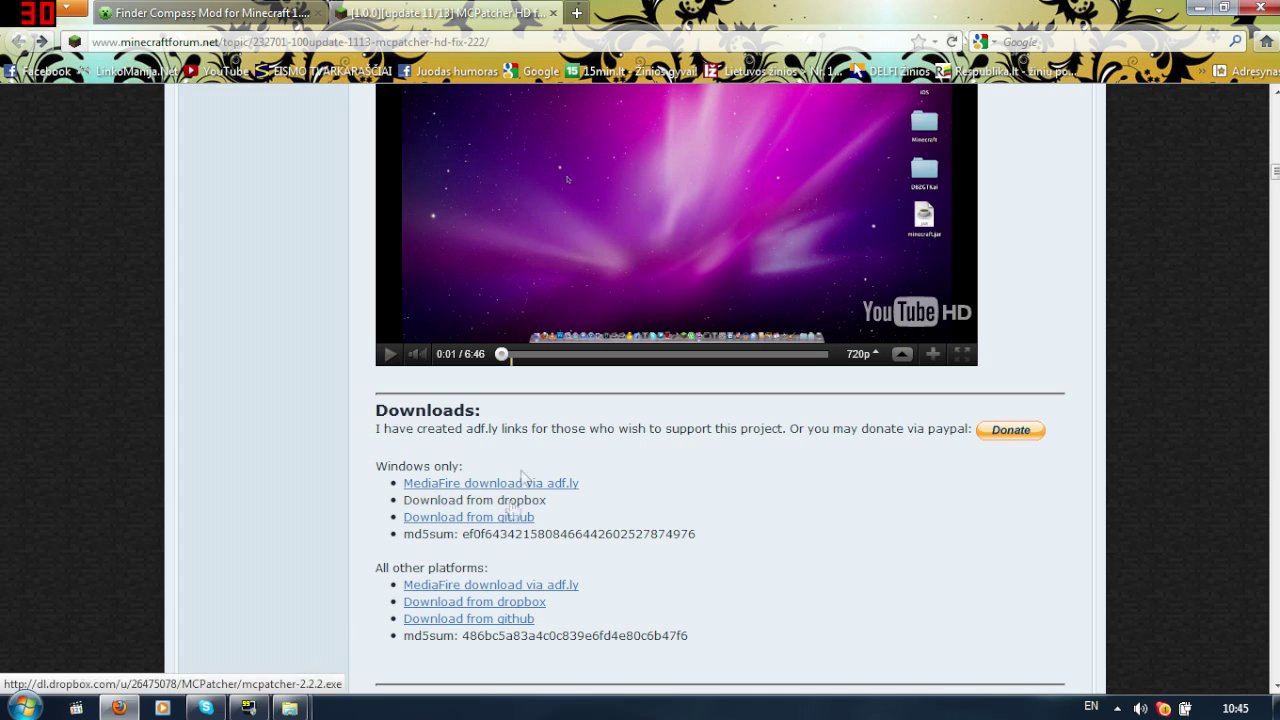
# - Minimize the browser, move the mcpatcher and FinderCompass icons lower, and restore the Roaming folder
pyautogui.press('super+d')
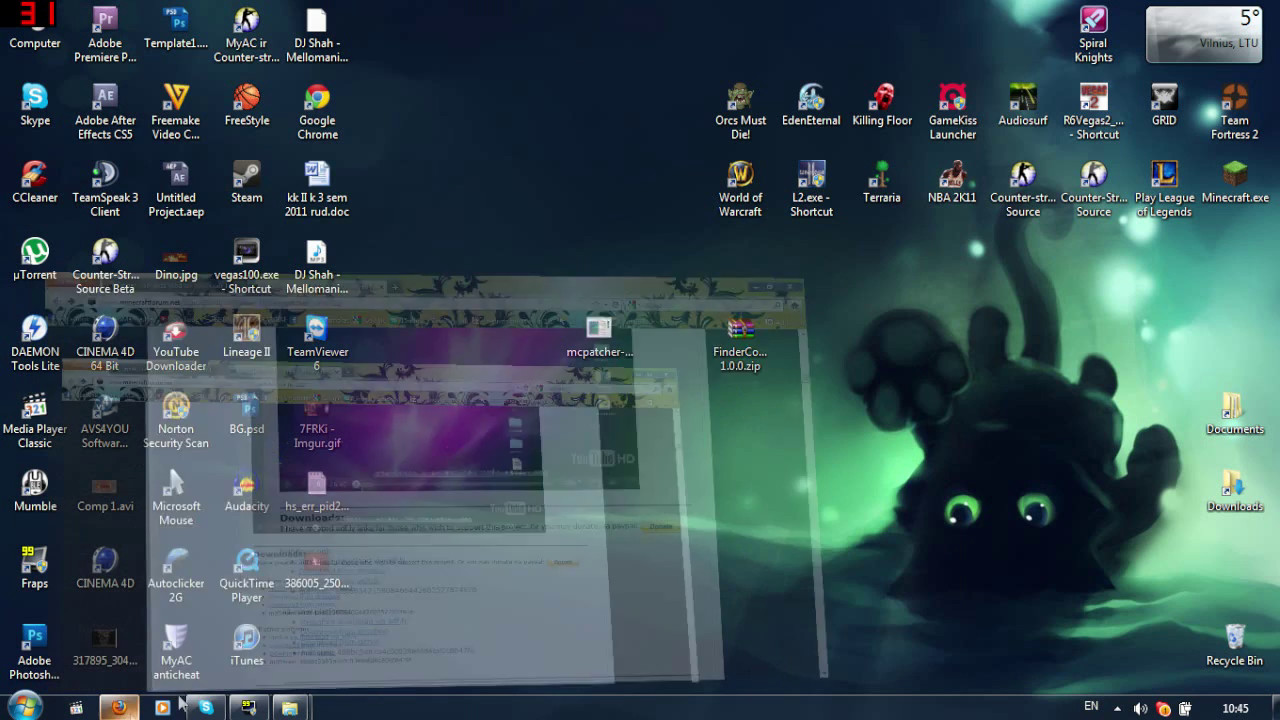
pyautogui.moveTo(808, 318)
pyautogui.mouseDown()
pyautogui.moveTo(537, 366)
pyautogui.moveTo(640, 417)
pyautogui.mouseUp()
pyautogui.click(626, 309)
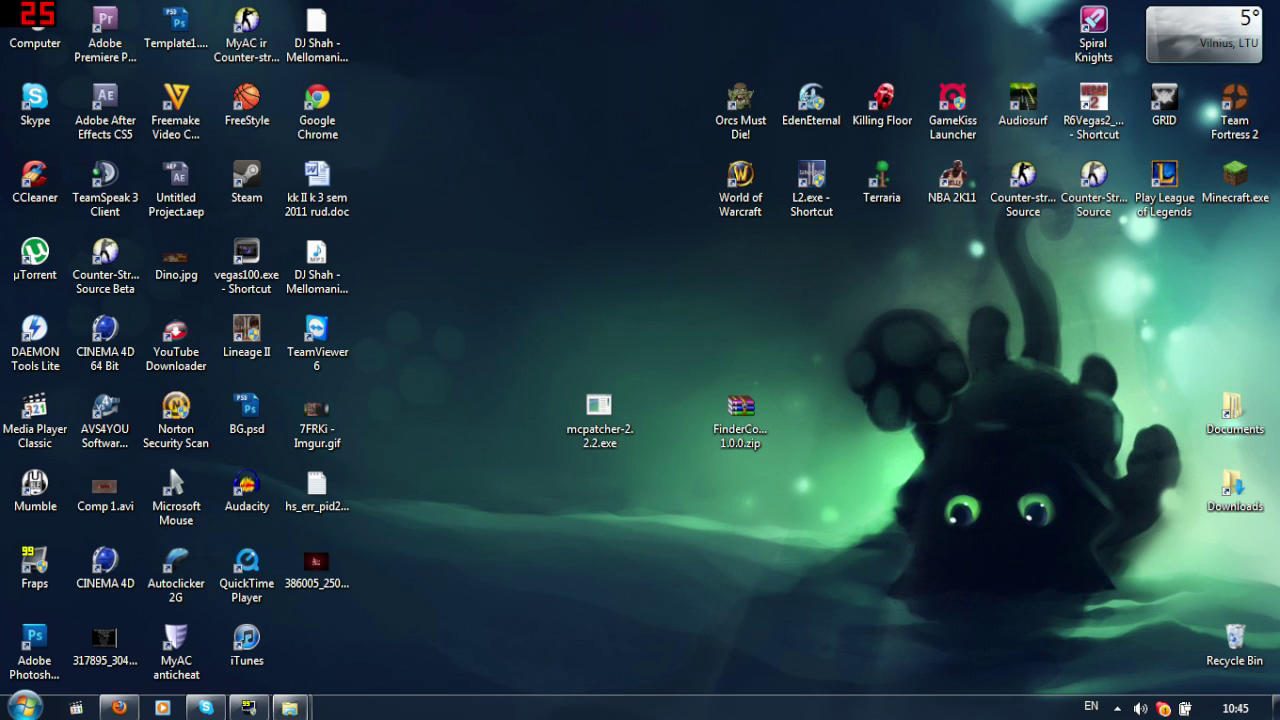
pyautogui.moveTo(290, 708)
pyautogui.click(250, 643)
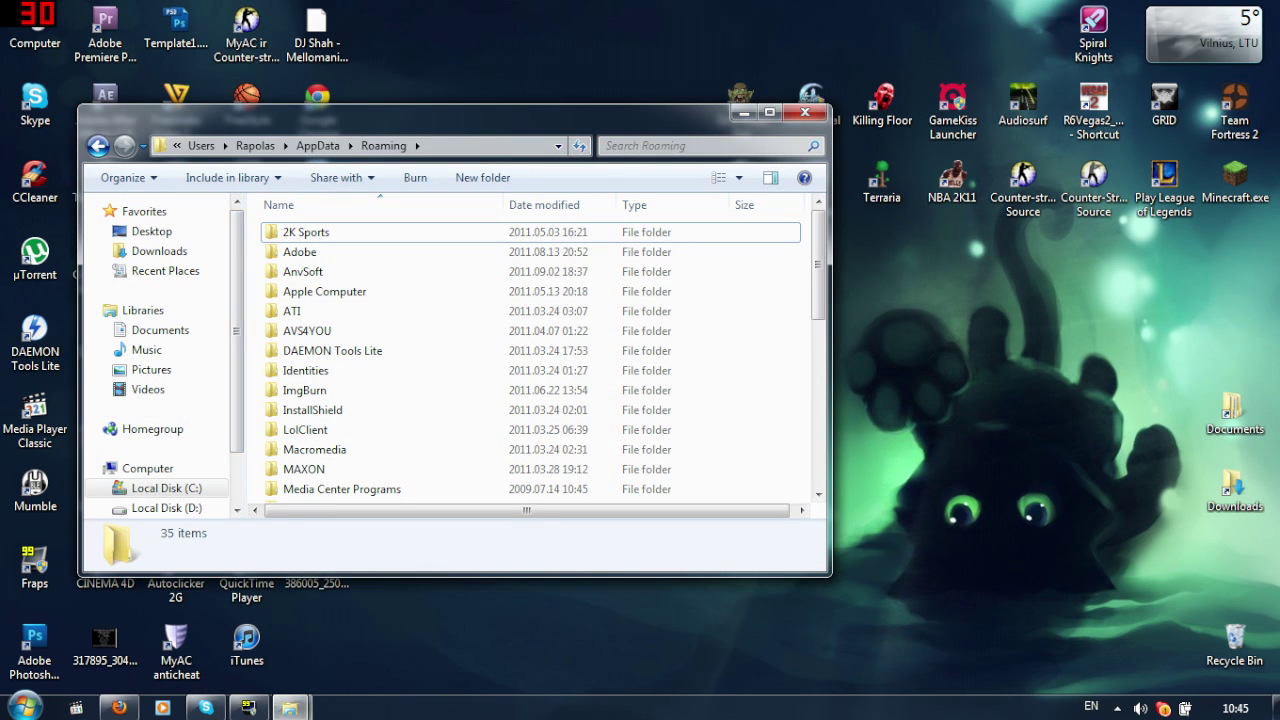
# - Close the Minecraft folders window from drive D and select the Minecraft.exe shortcut
pyautogui.moveTo(290, 708)
pyautogui.click(396, 595)
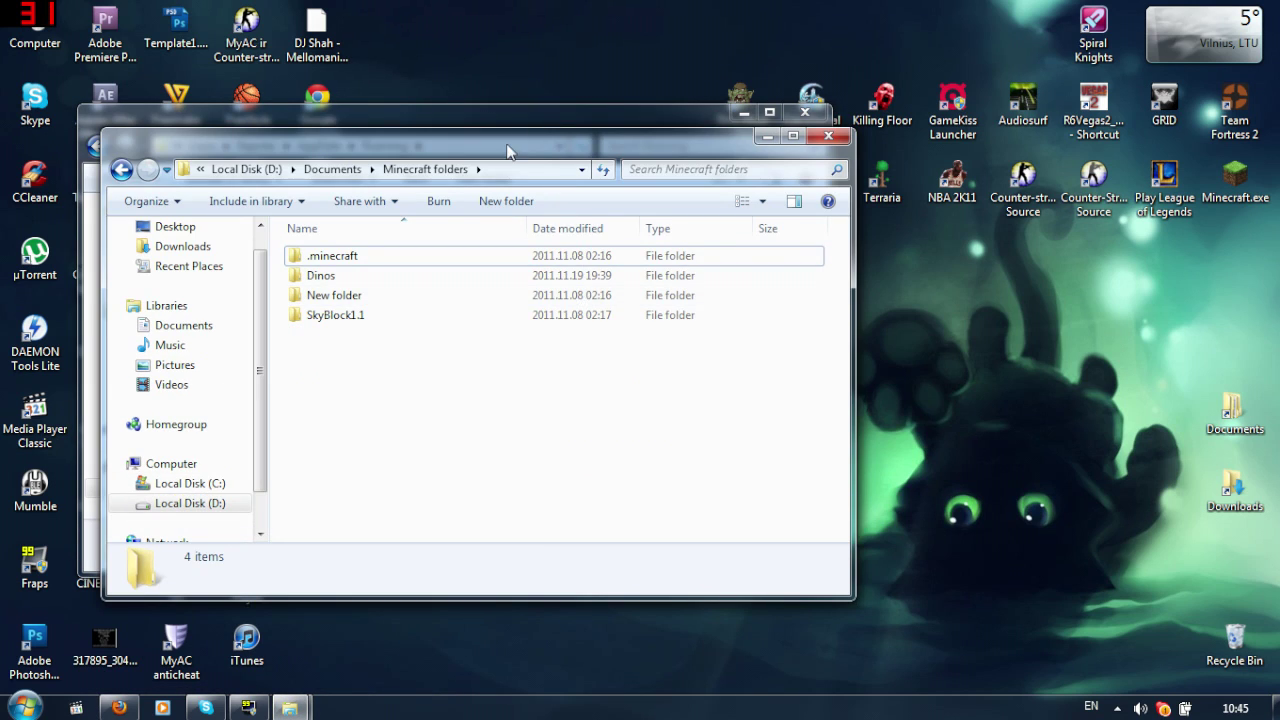
pyautogui.moveTo(507, 150)
pyautogui.mouseDown()
pyautogui.moveTo(896, 148)
pyautogui.moveTo(872, 130)
pyautogui.mouseUp()
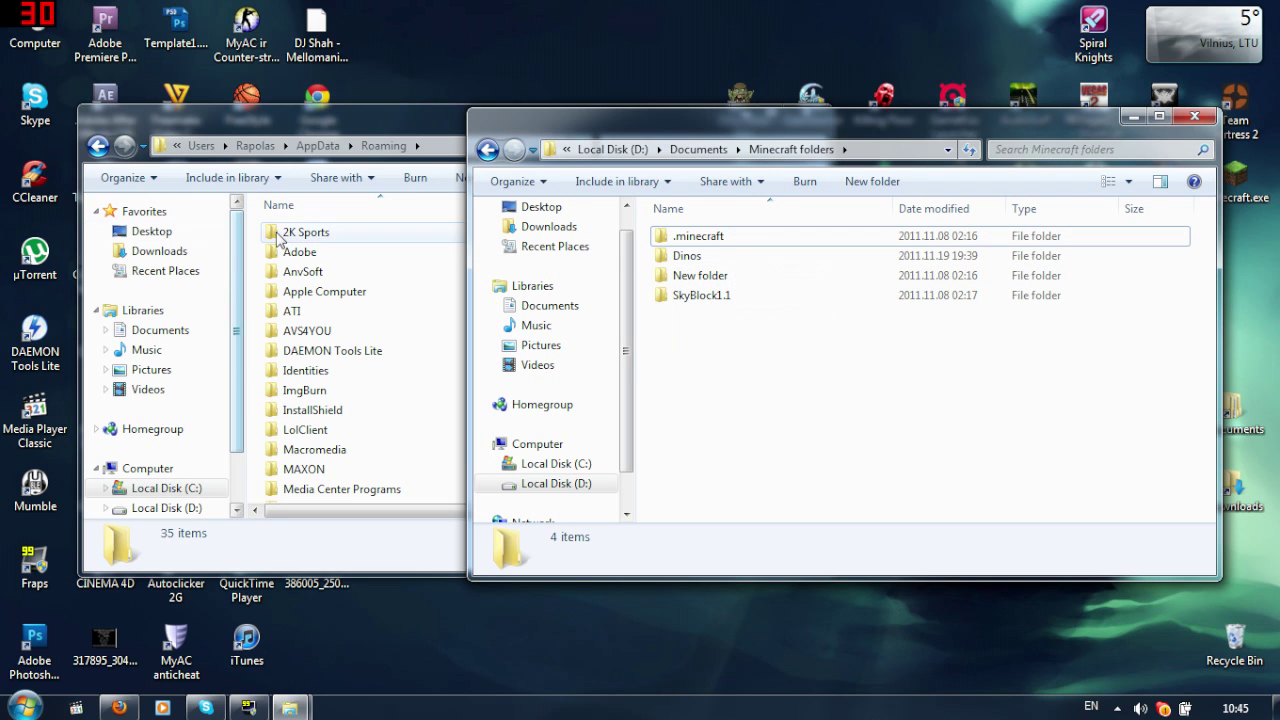
pyautogui.click(1194, 116)
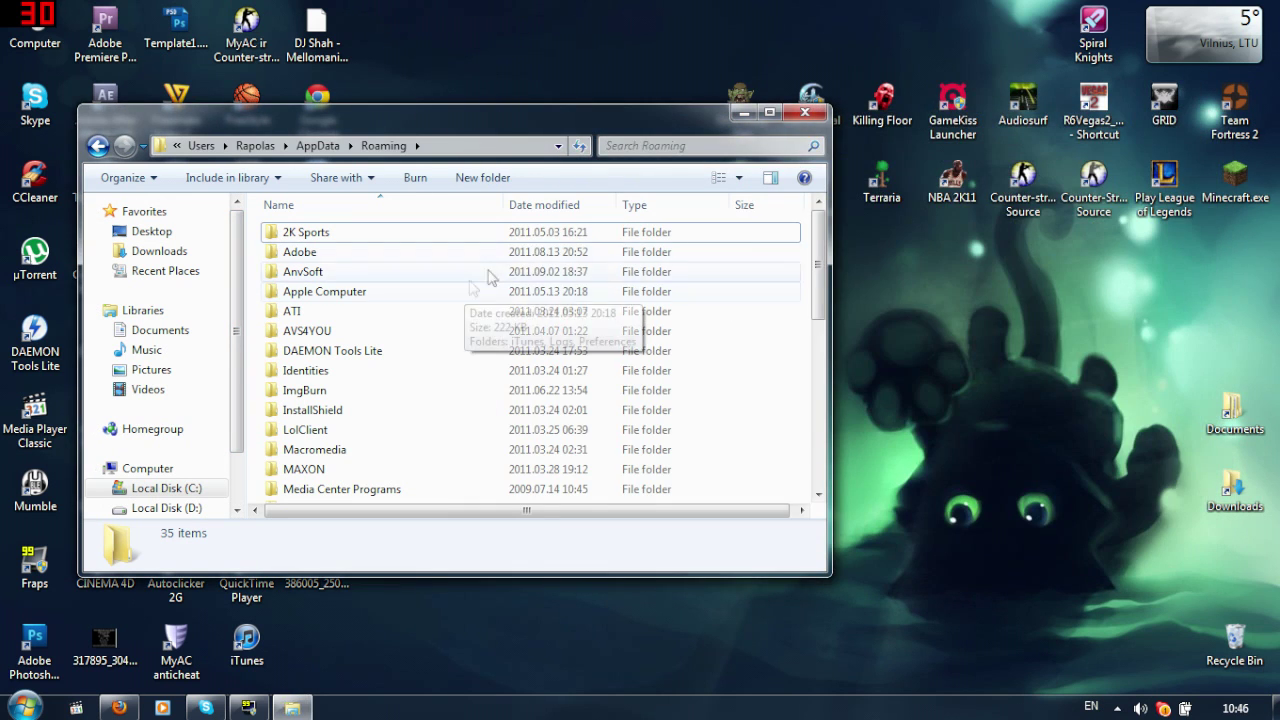
pyautogui.click(1262, 192)
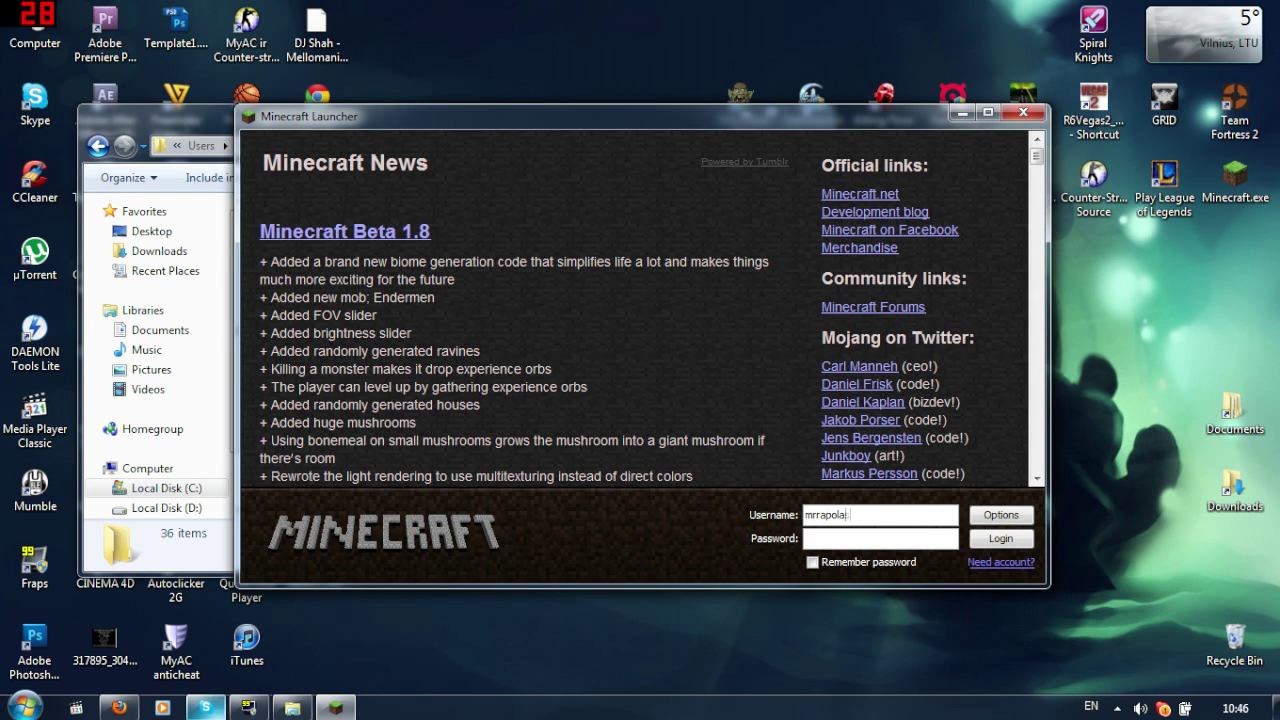
# - Enter the username and password in Minecraft Launcher, log in, and close the updater window
pyautogui.press('Tab')
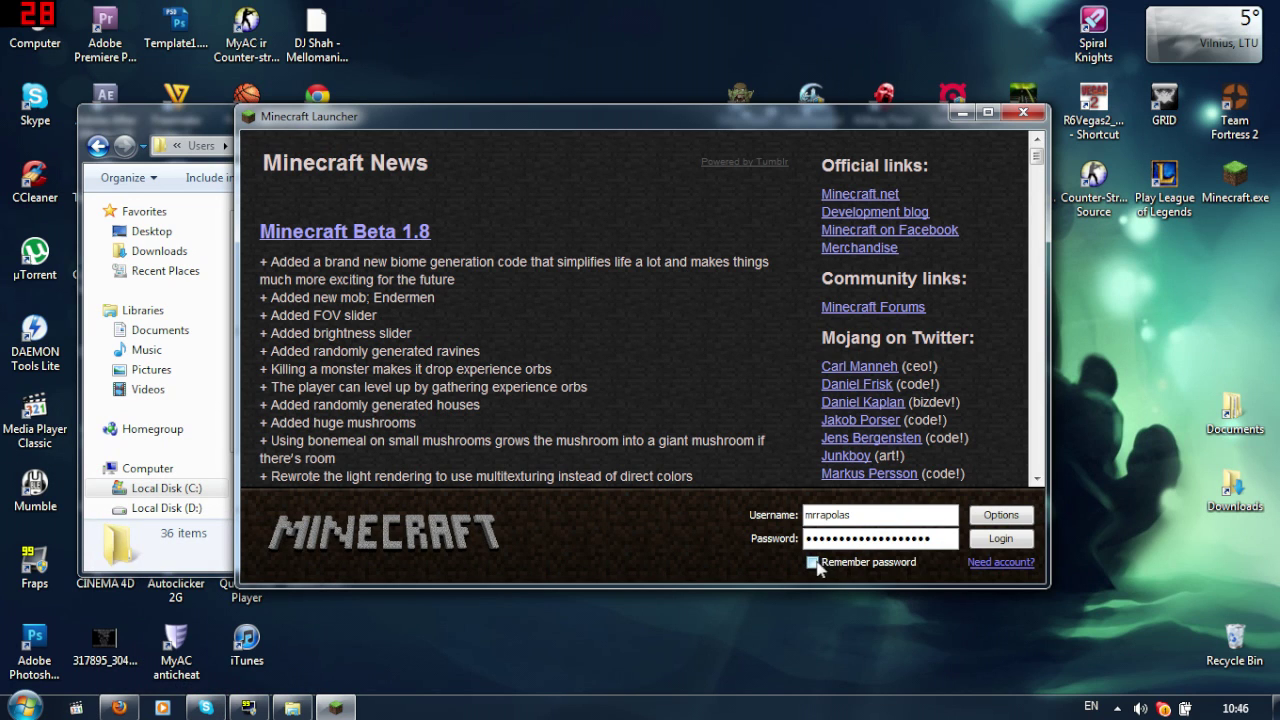
pyautogui.click(1000, 538)
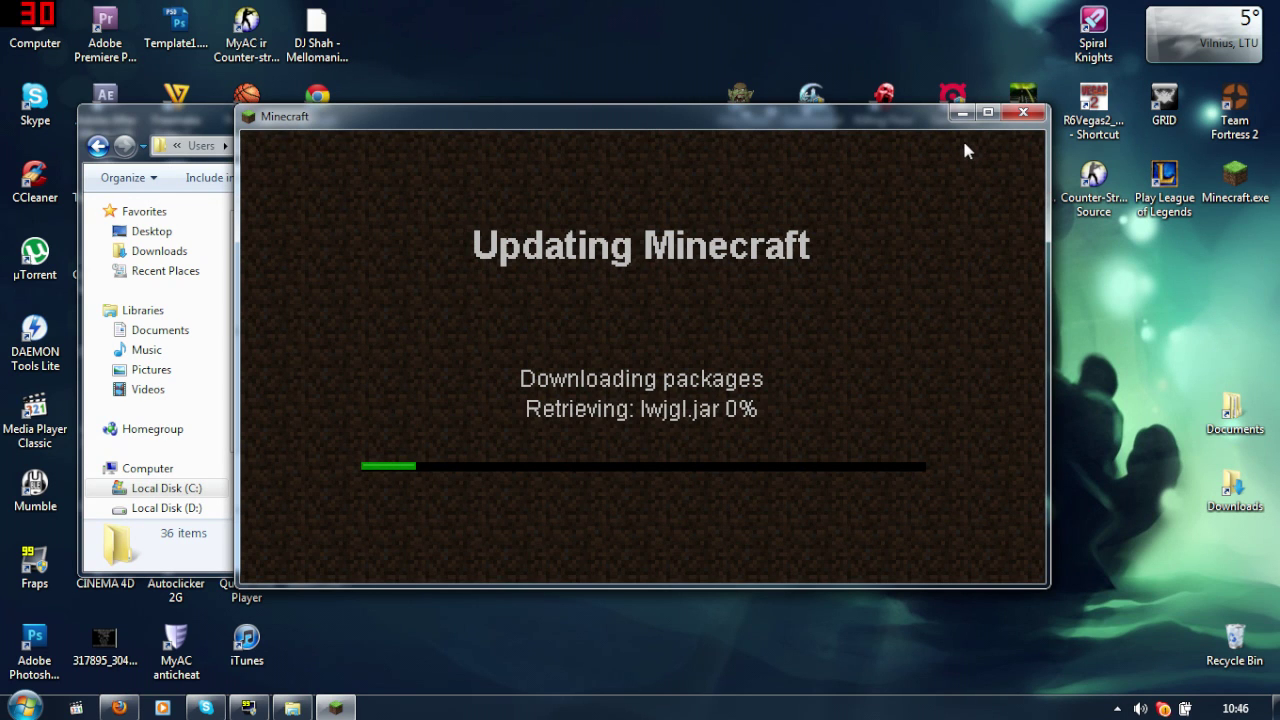
pyautogui.hotkey('alt', 'F4')
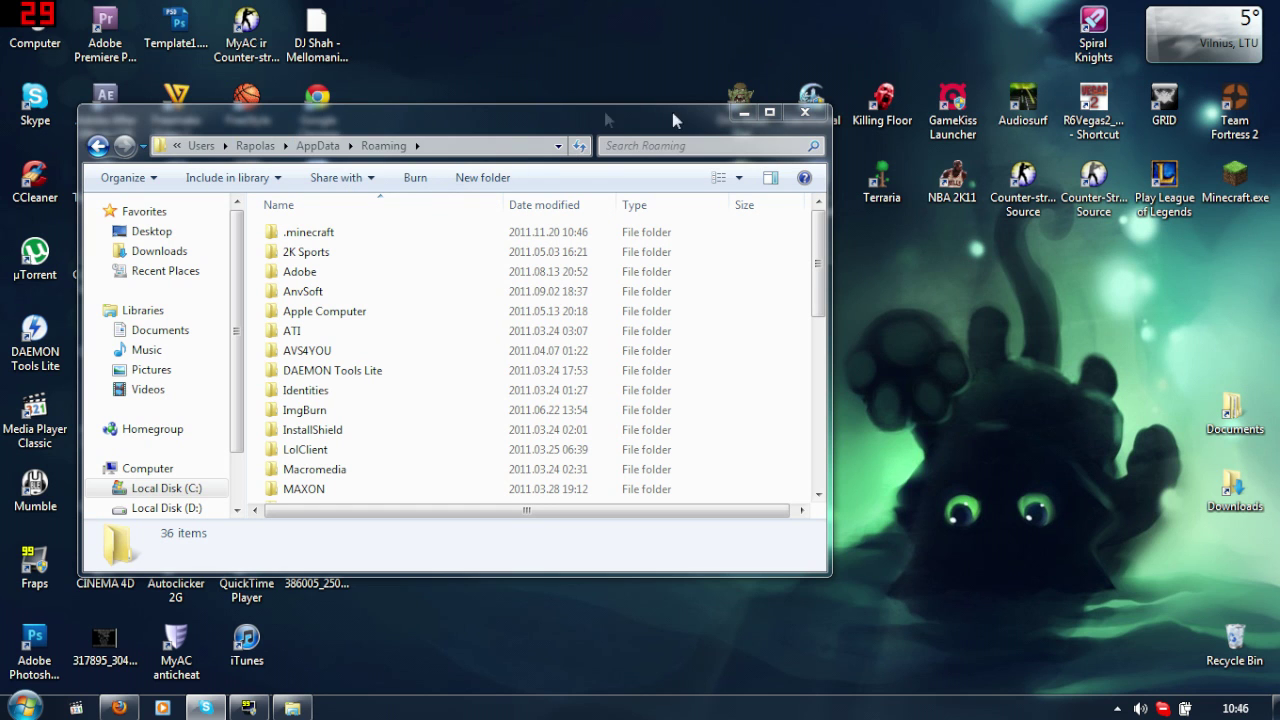
# - Check the new .minecraft folder in Roaming, minimize the window, and select mcpatcher
pyautogui.click(335, 232)
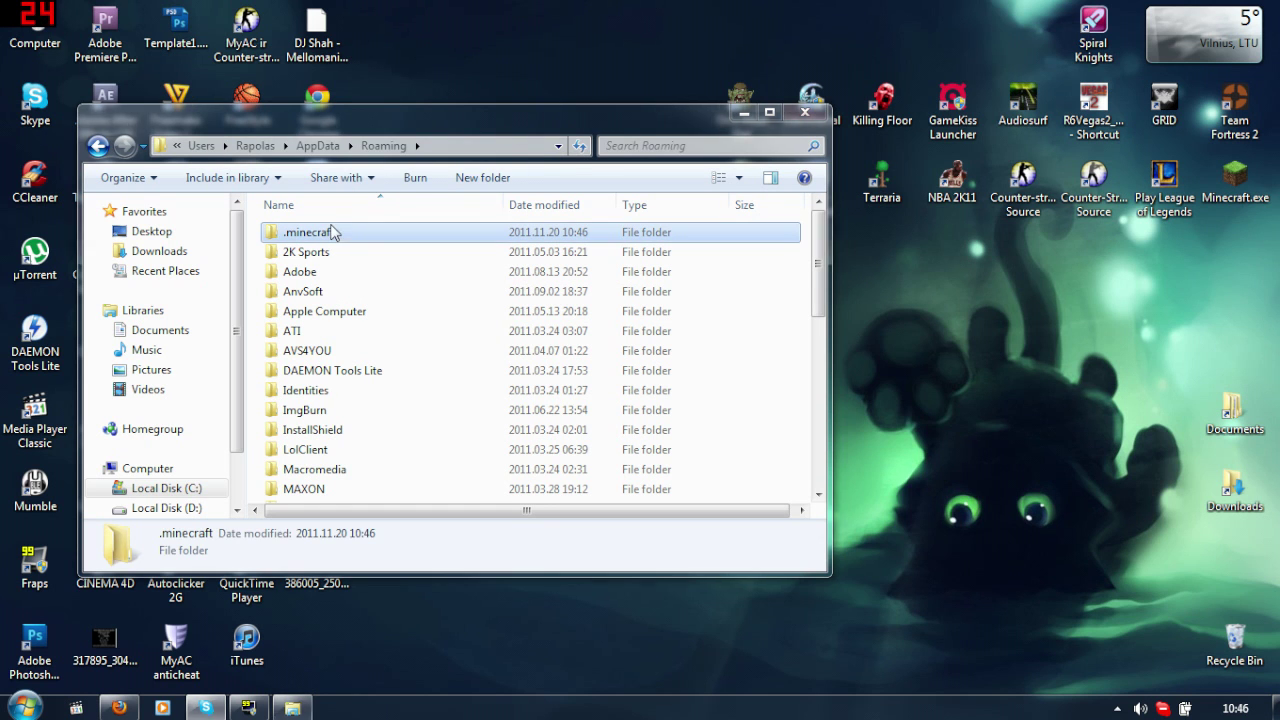
pyautogui.click(745, 113)
pyautogui.click(605, 413)
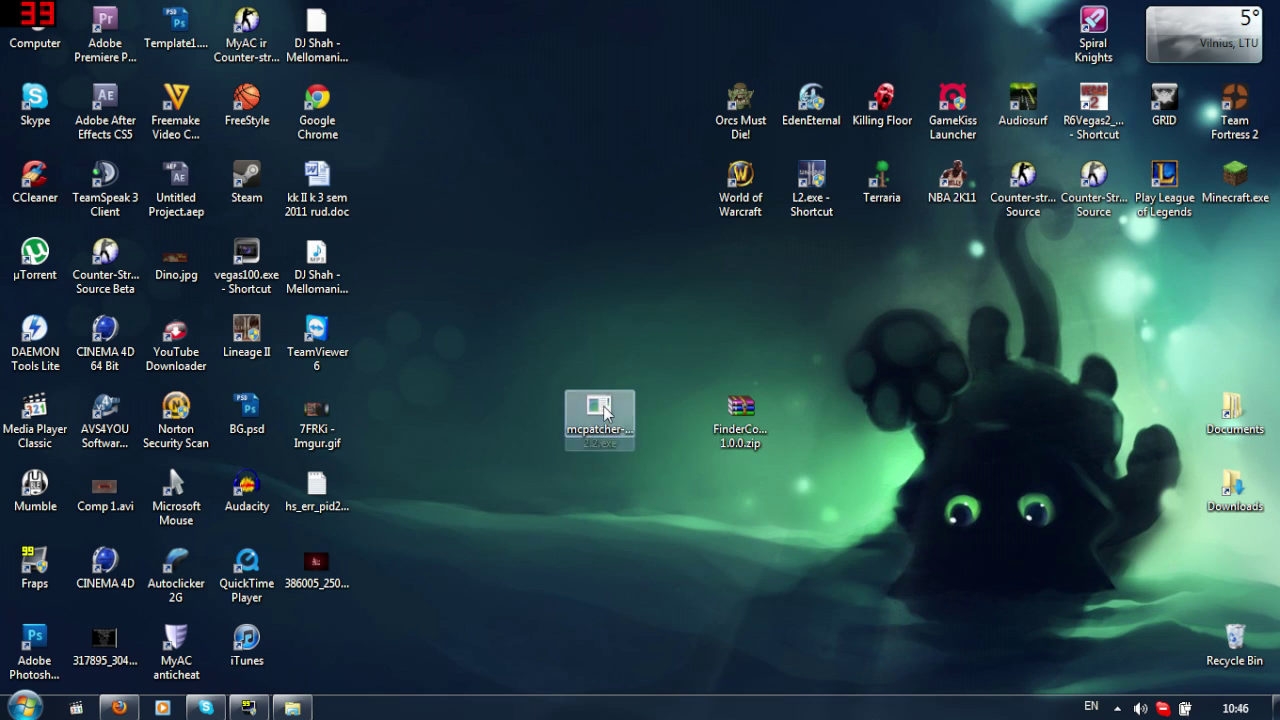
# - Run mcpatcher-2.2.2.exe and patch minecraft.jar with HD Textures, HD Font and Random Mobs
pyautogui.doubleClick(605, 413)
pyautogui.click(693, 375)
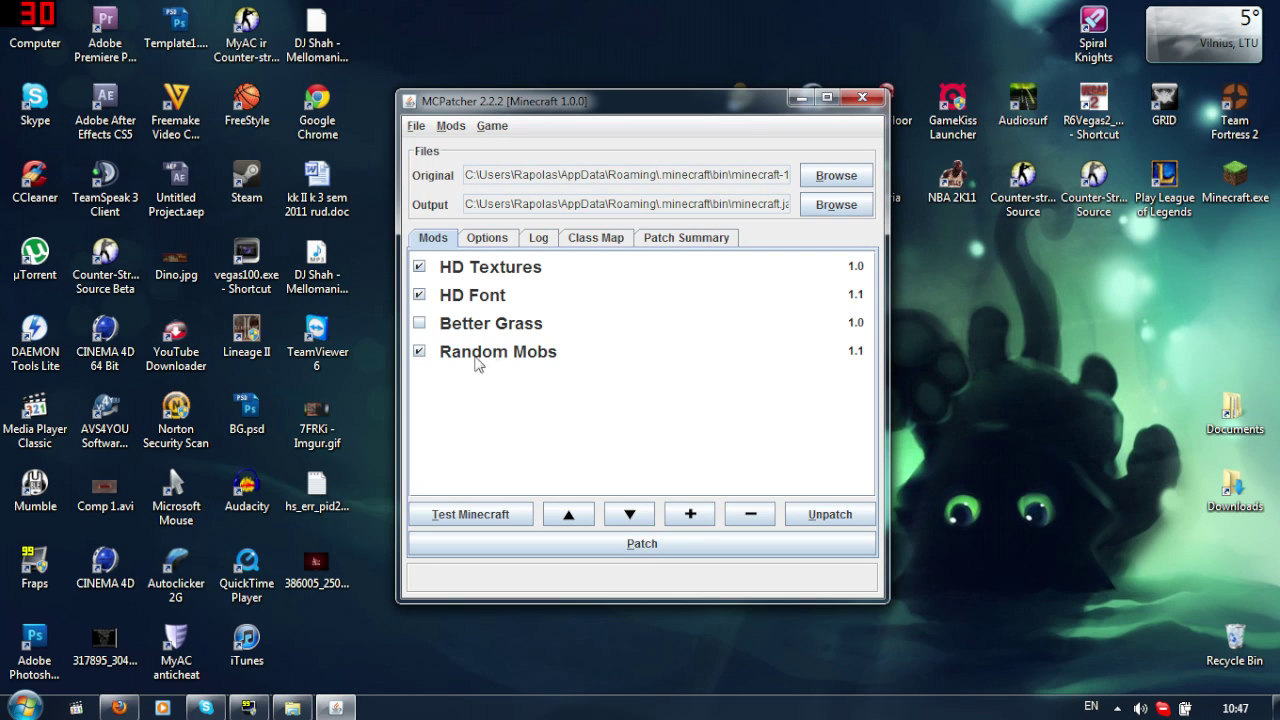
pyautogui.click(684, 546)
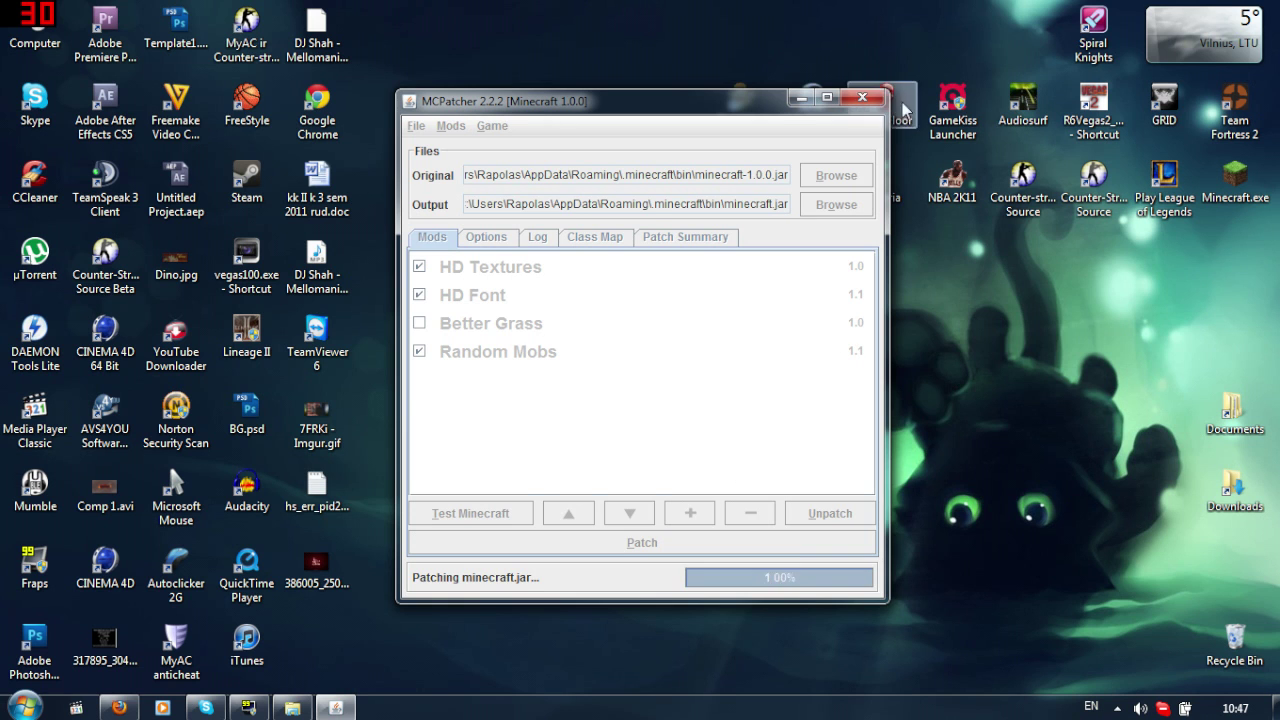
# - Close MCPatcher and open .minecraft\bin to reach minecraft-1.0.0.jar
pyautogui.click(862, 97)
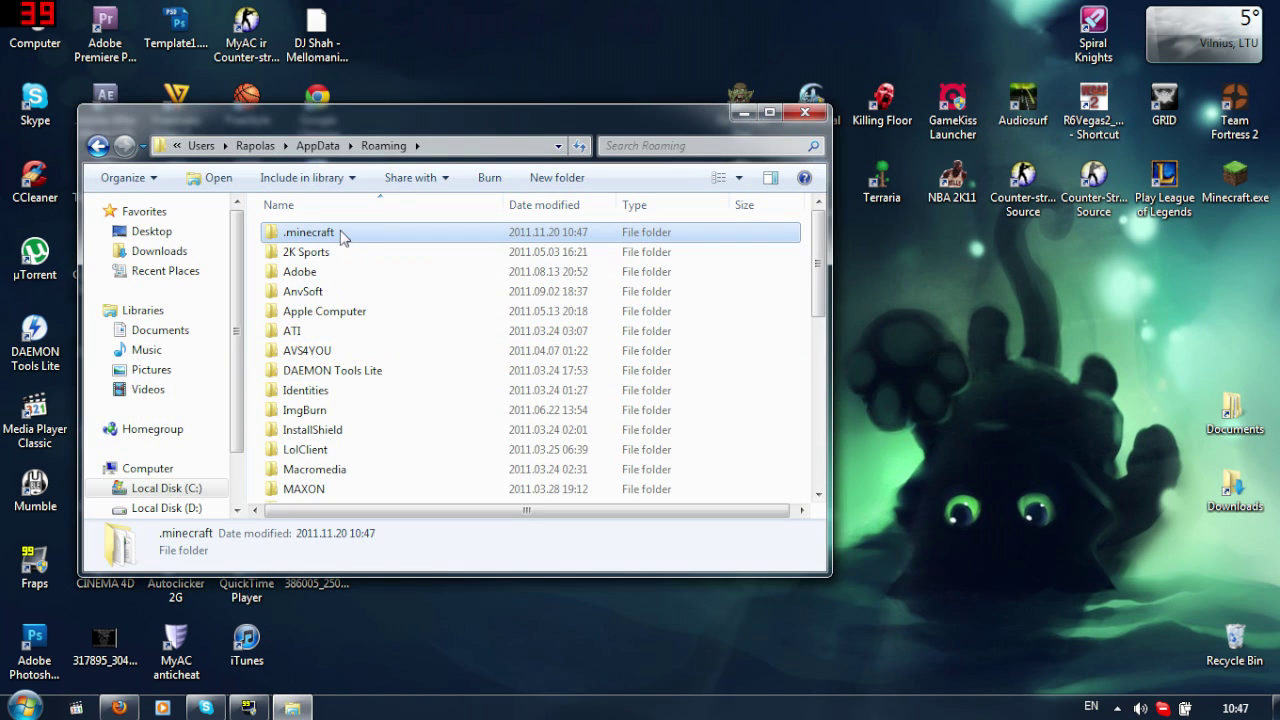
pyautogui.doubleClick(340, 234)
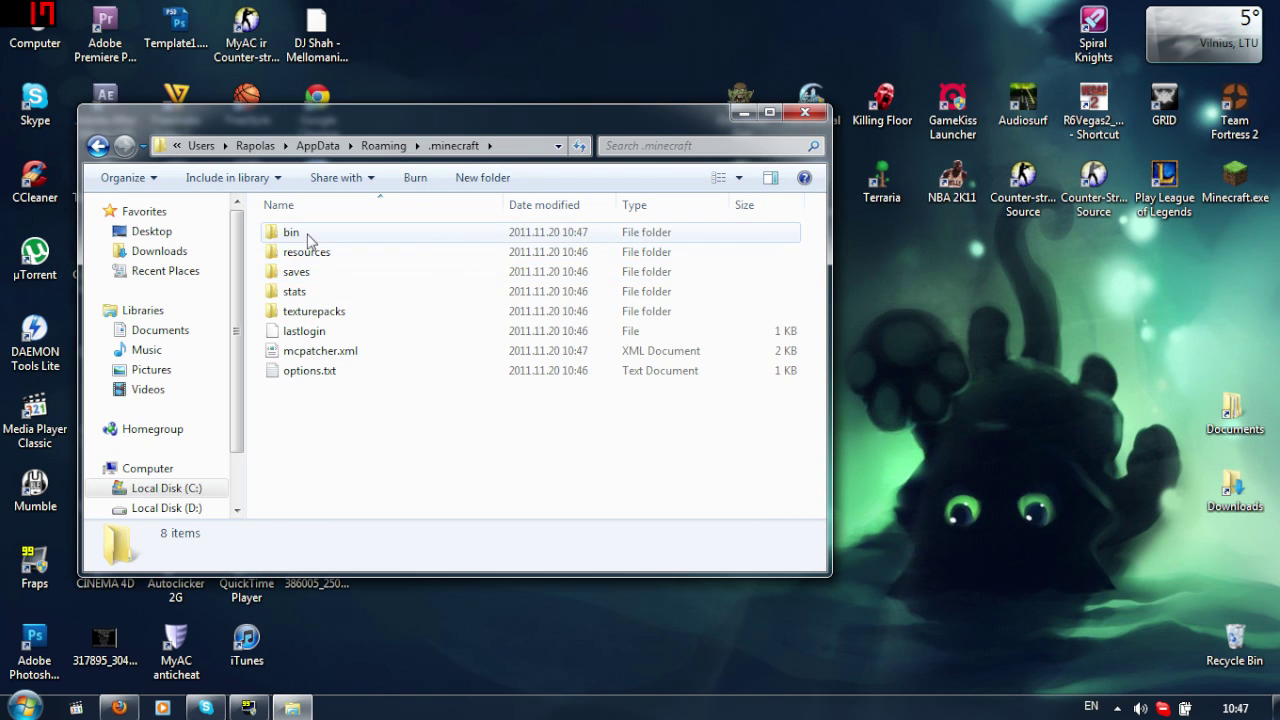
pyautogui.doubleClick(310, 238)
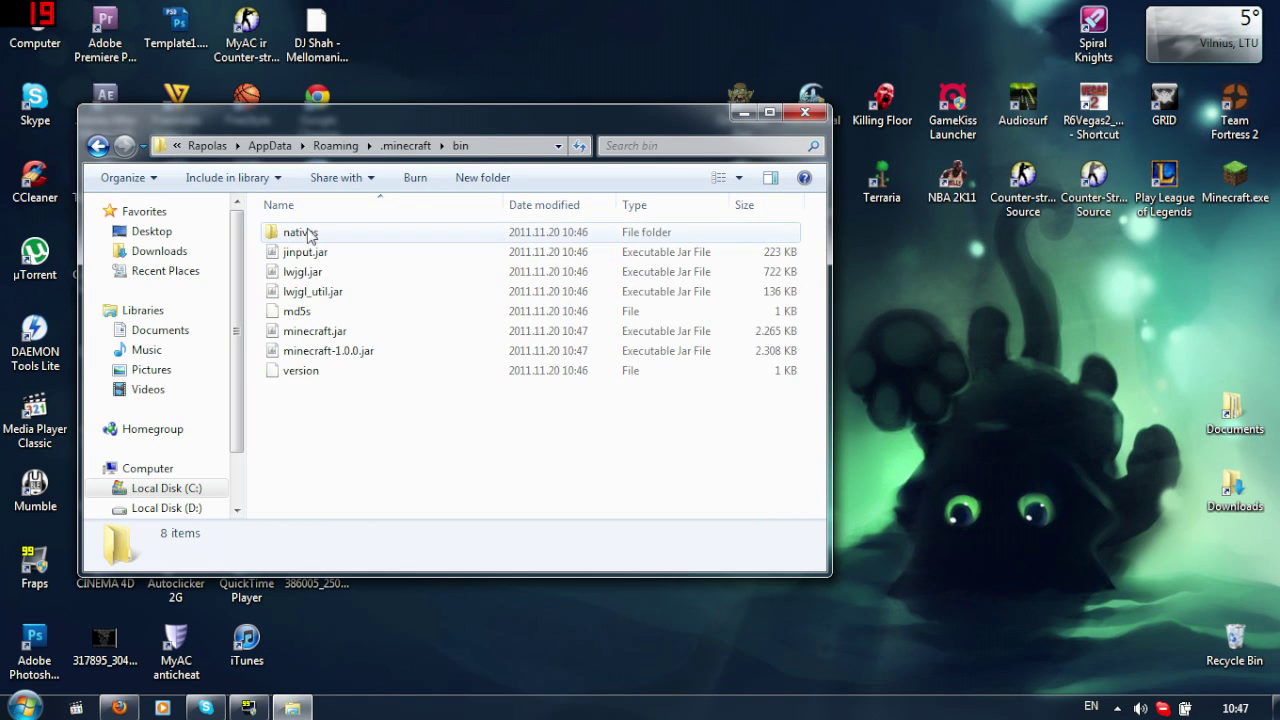
# - Open minecraft-1.0.0.jar as an archive in WinRAR
pyautogui.click(362, 352)
pyautogui.rightClick(360, 352)
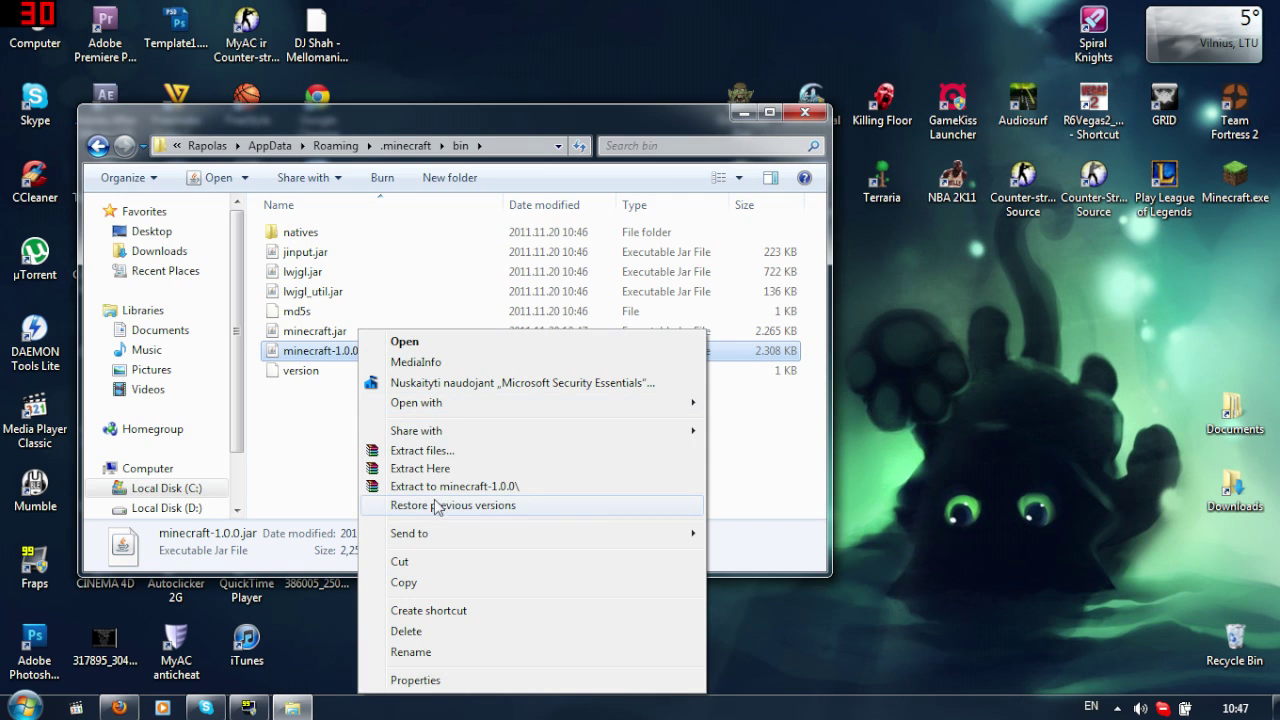
pyautogui.moveTo(437, 404)
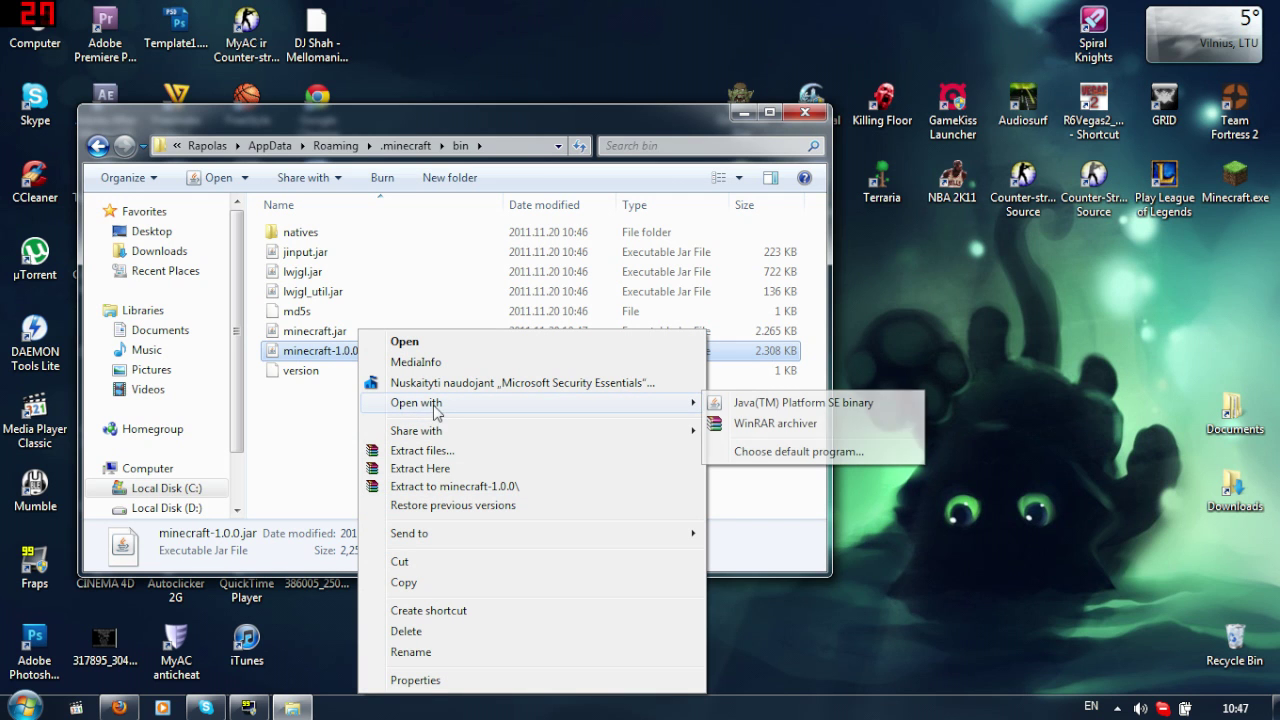
pyautogui.click(795, 424)
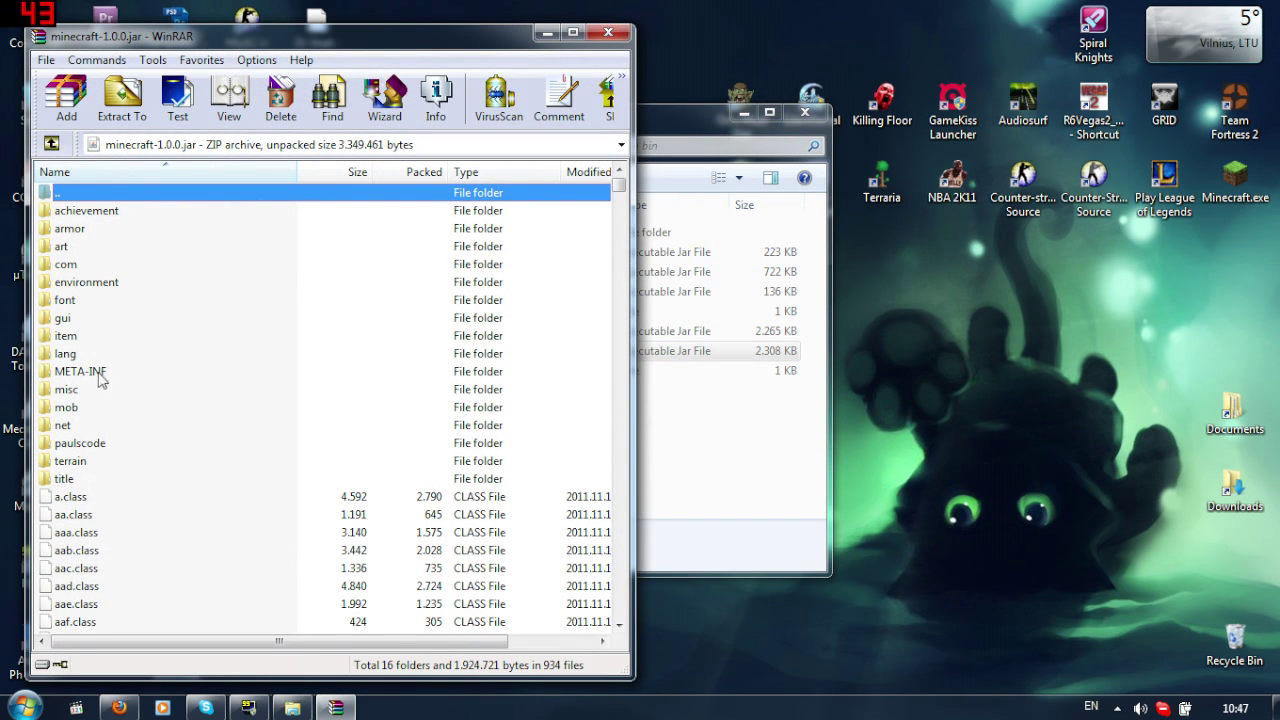
# - Delete the META-INF folder from the jar and minimize the bin folder window
pyautogui.click(101, 380)
pyautogui.press('Delete')
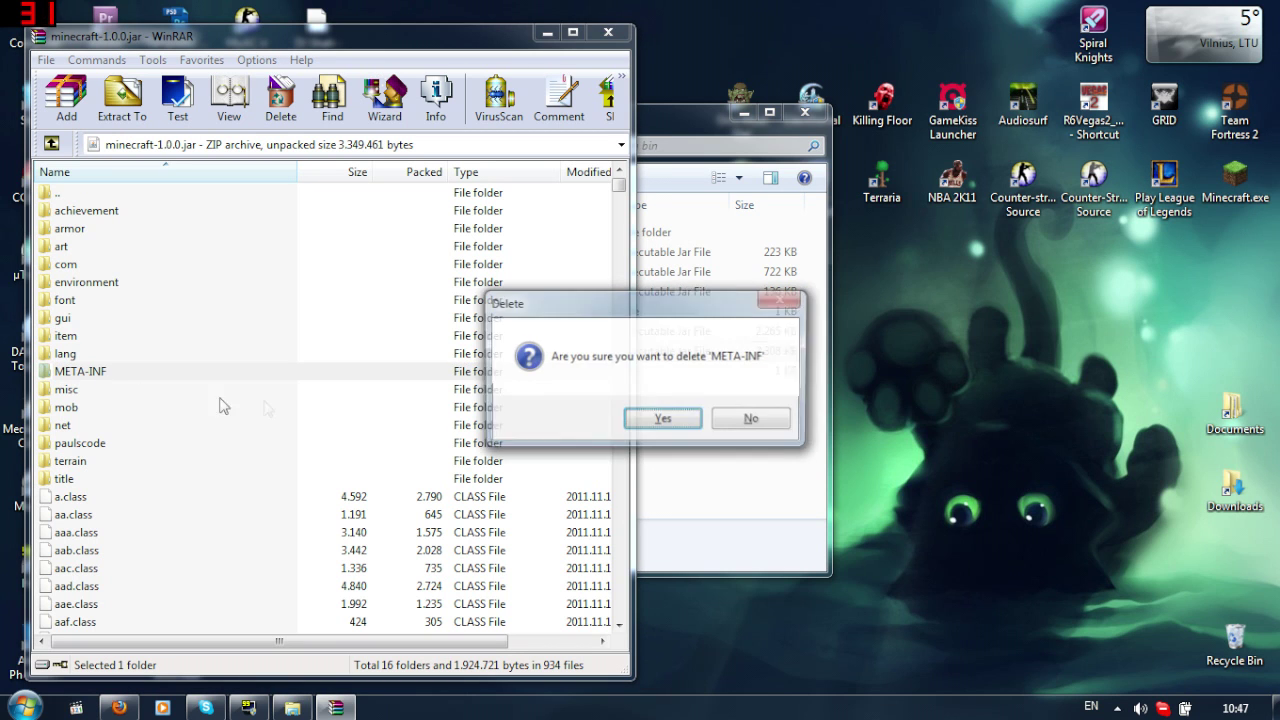
pyautogui.click(660, 418)
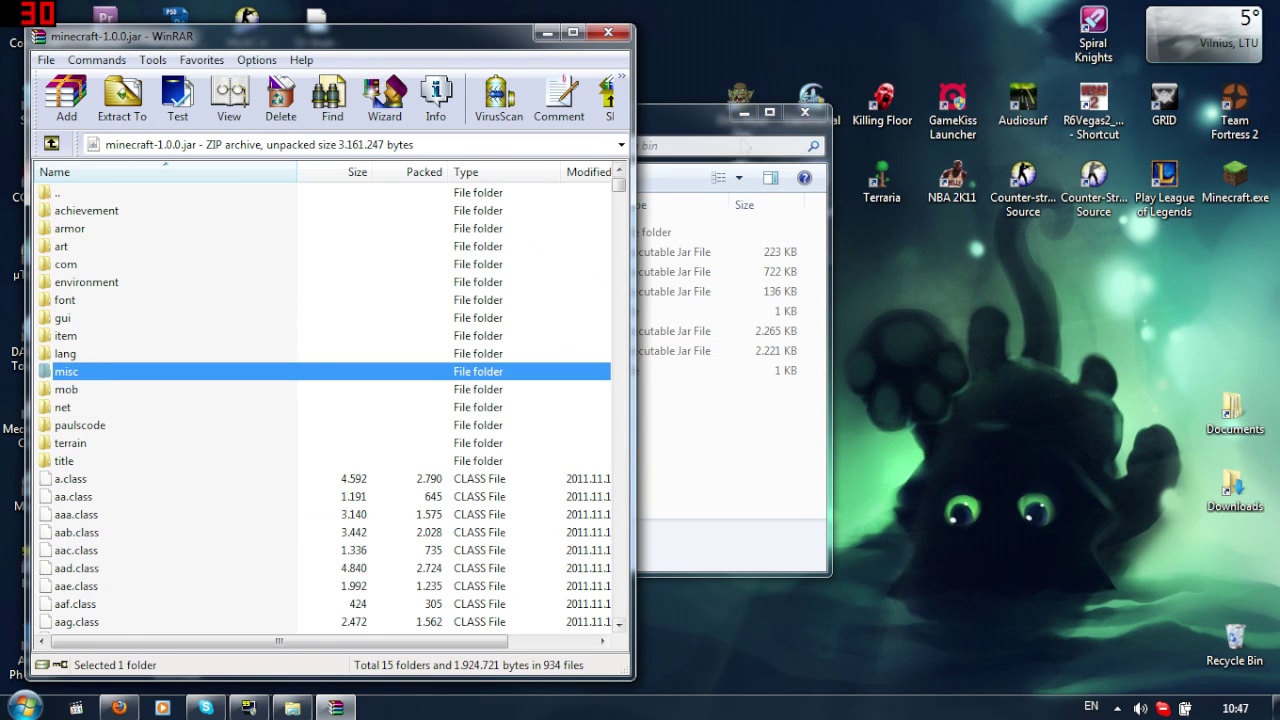
pyautogui.click(760, 115)
pyautogui.click(744, 113)
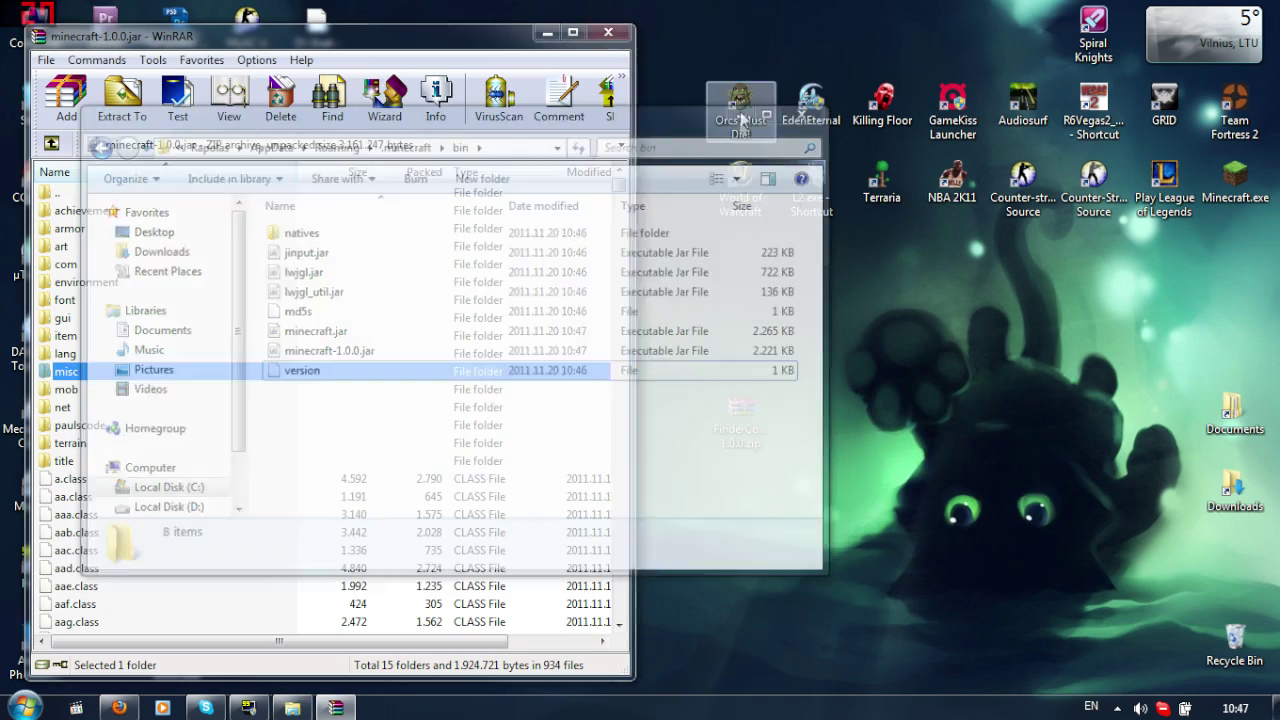
# - Open FinderCompass 1.0.0.zip, select its three files, and move the jar window up to .minecraft
pyautogui.doubleClick(745, 415)
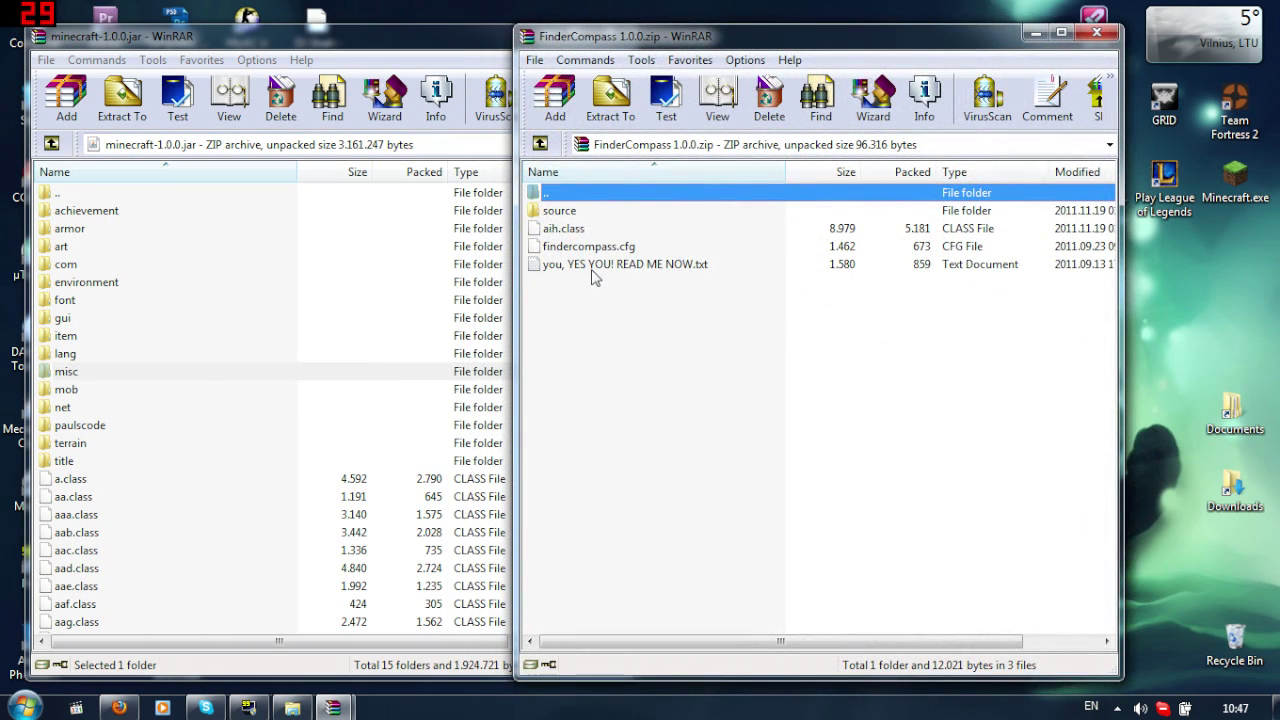
pyautogui.moveTo(572, 249); pyautogui.dragTo(567, 200)
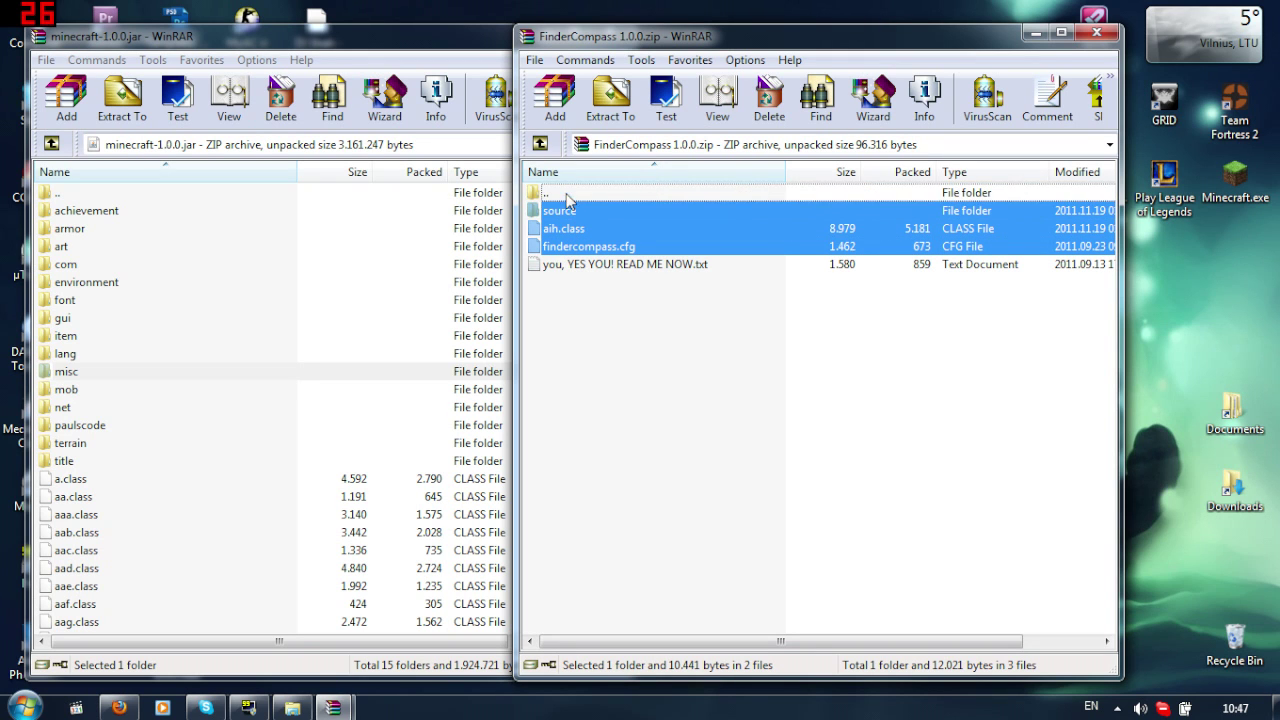
pyautogui.click(52, 144)
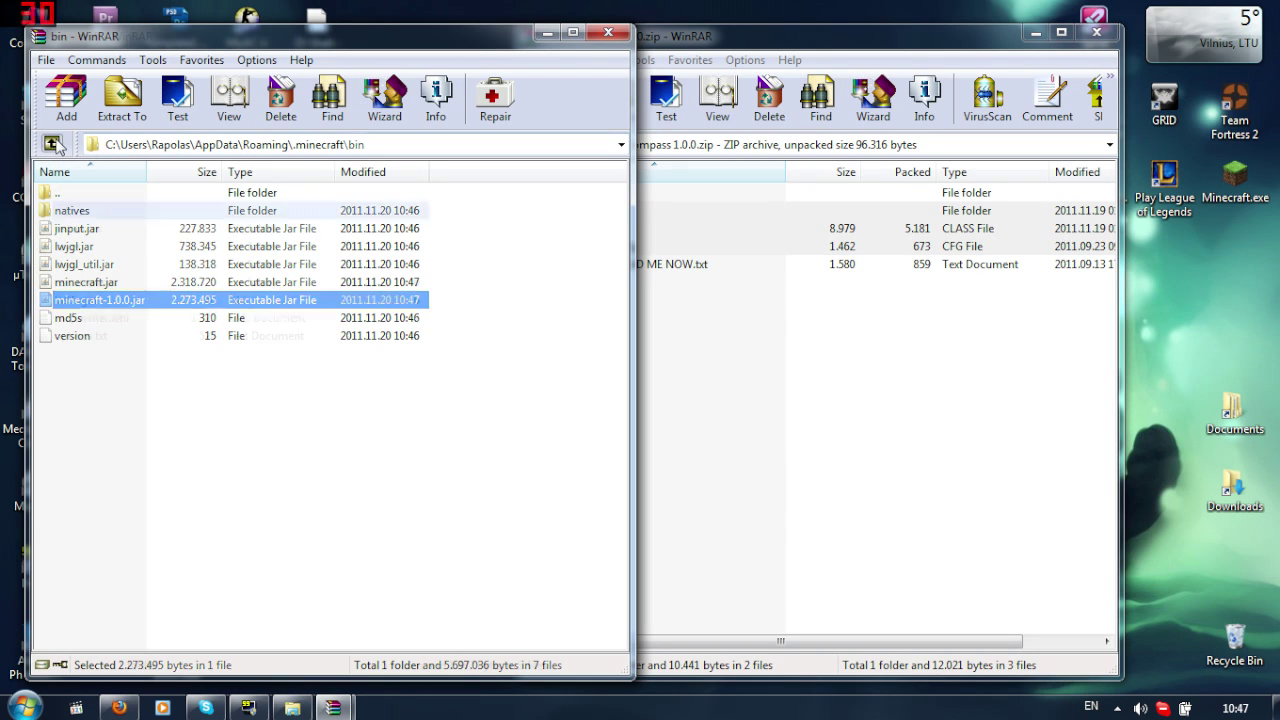
pyautogui.click(58, 145)
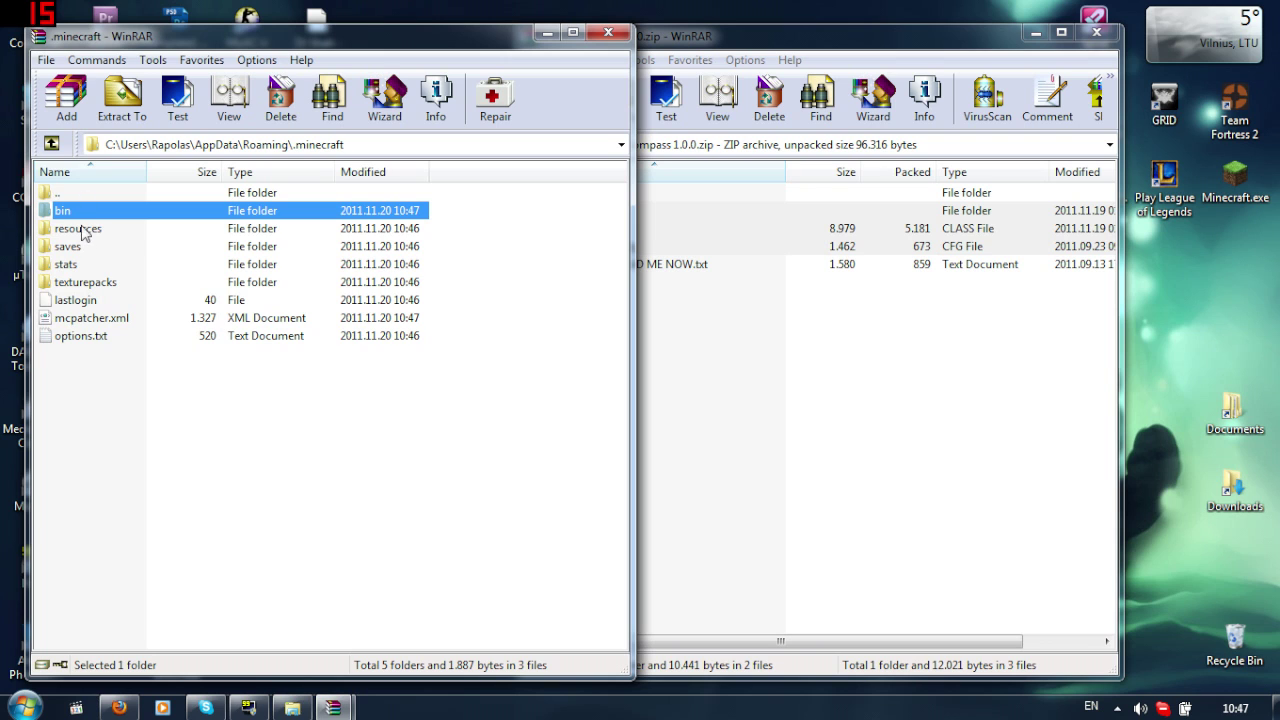
# - Browse resources, saves, stats and texturepacks, then reopen bin\minecraft-1.0.0.jar in WinRAR
pyautogui.doubleClick(84, 229)
pyautogui.click(51, 144)
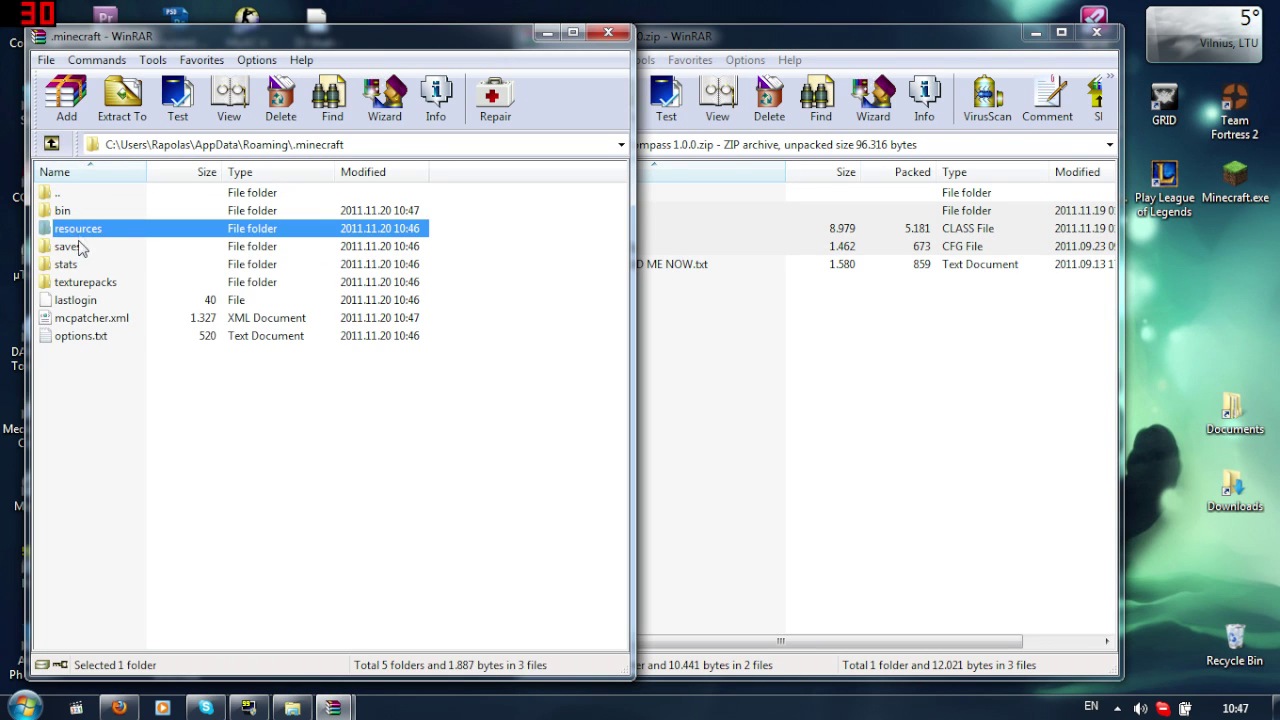
pyautogui.doubleClick(82, 248)
pyautogui.click(54, 145)
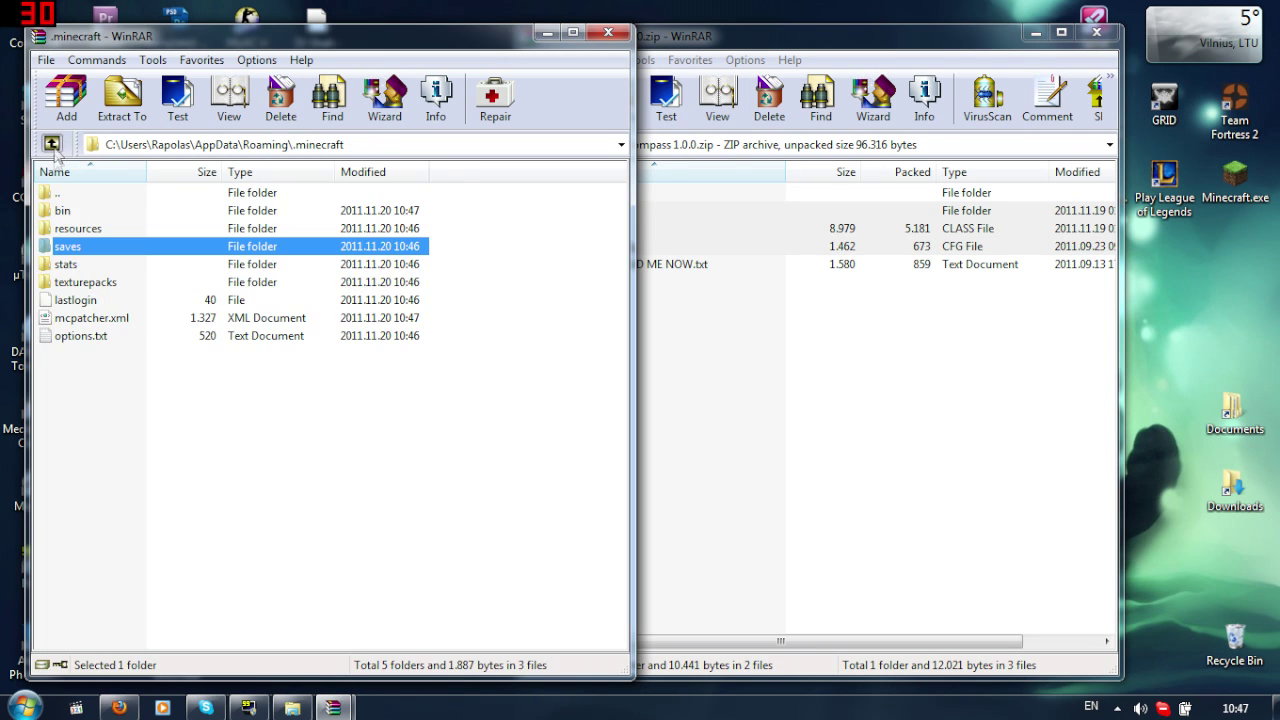
pyautogui.doubleClick(68, 263)
pyautogui.click(55, 144)
pyautogui.doubleClick(80, 282)
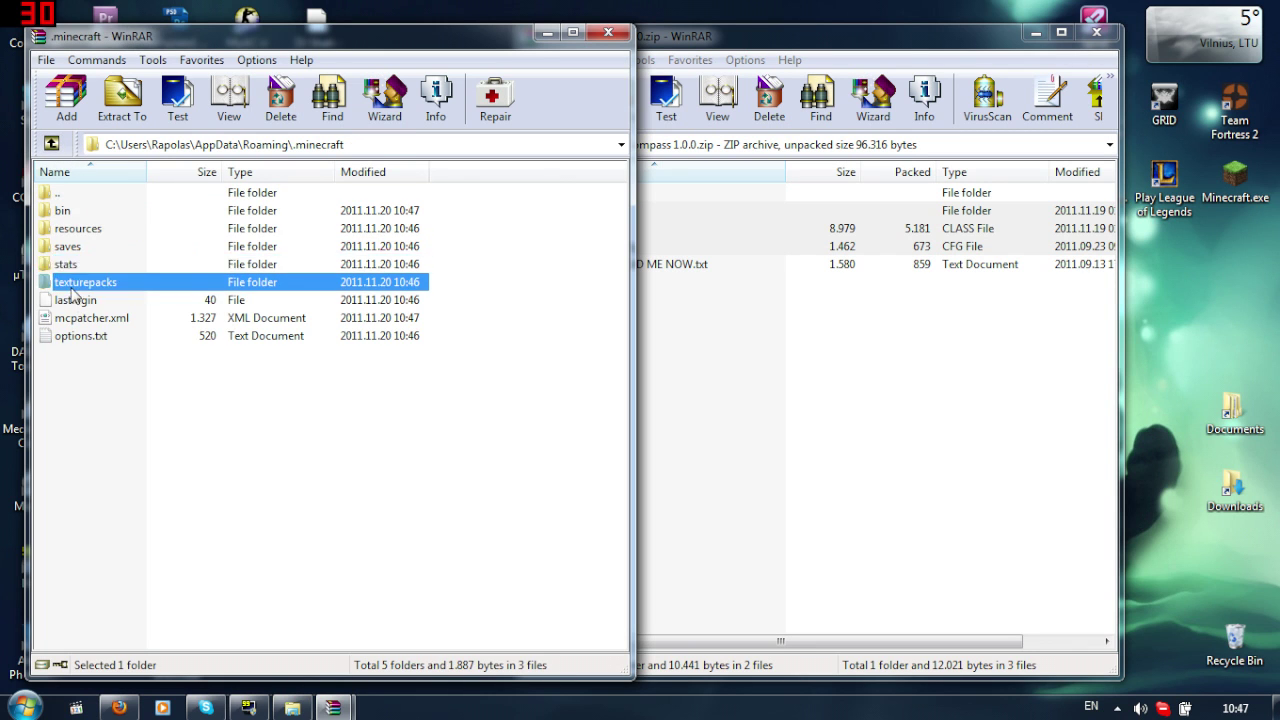
pyautogui.click(54, 145)
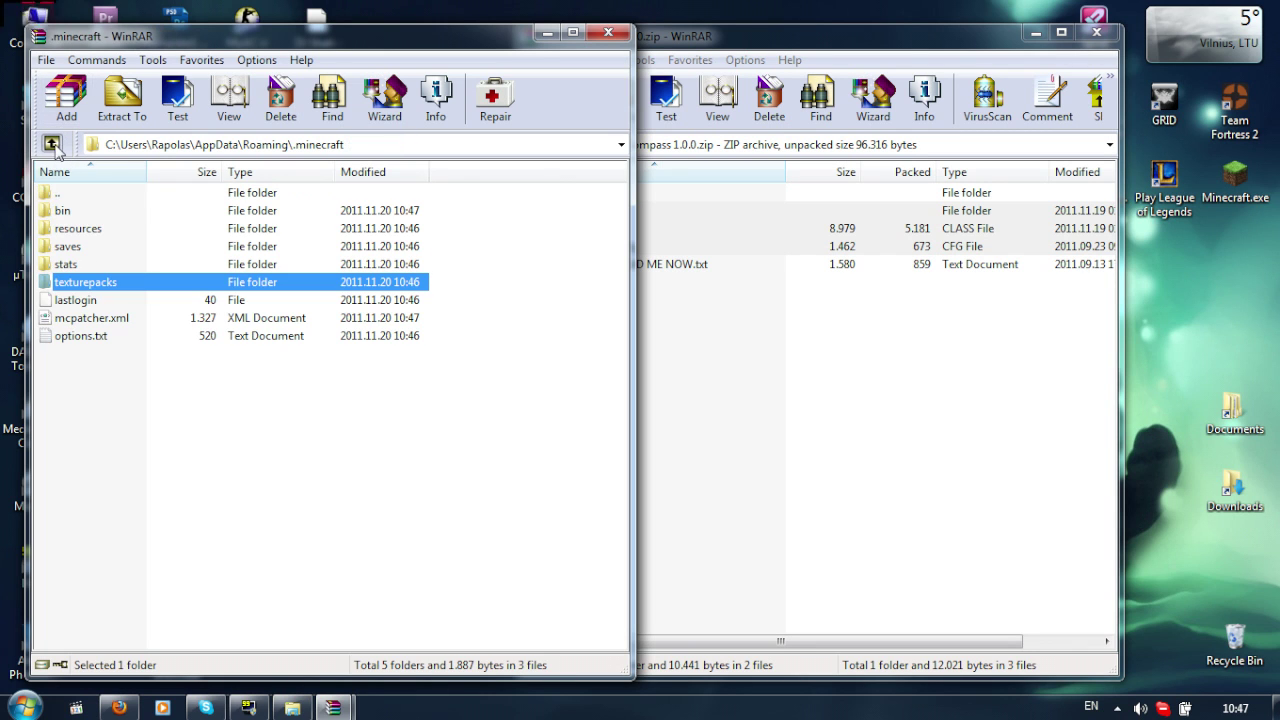
pyautogui.doubleClick(62, 210)
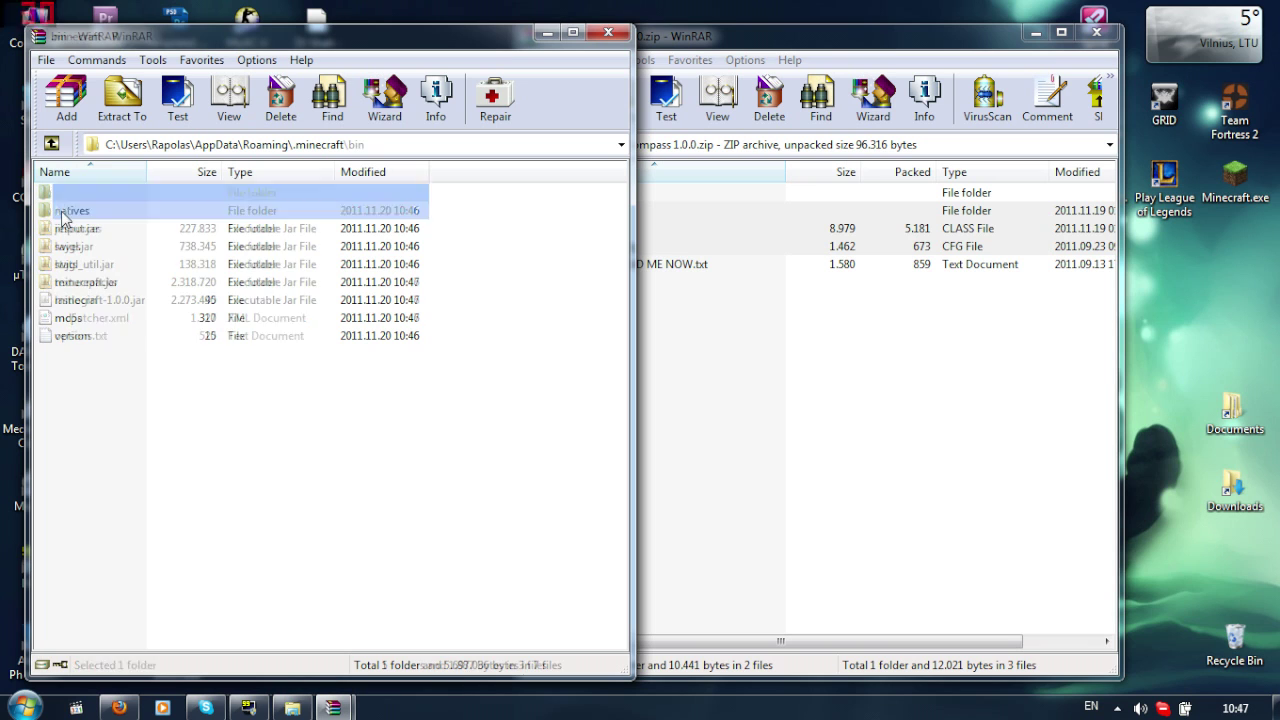
pyautogui.doubleClick(108, 302)
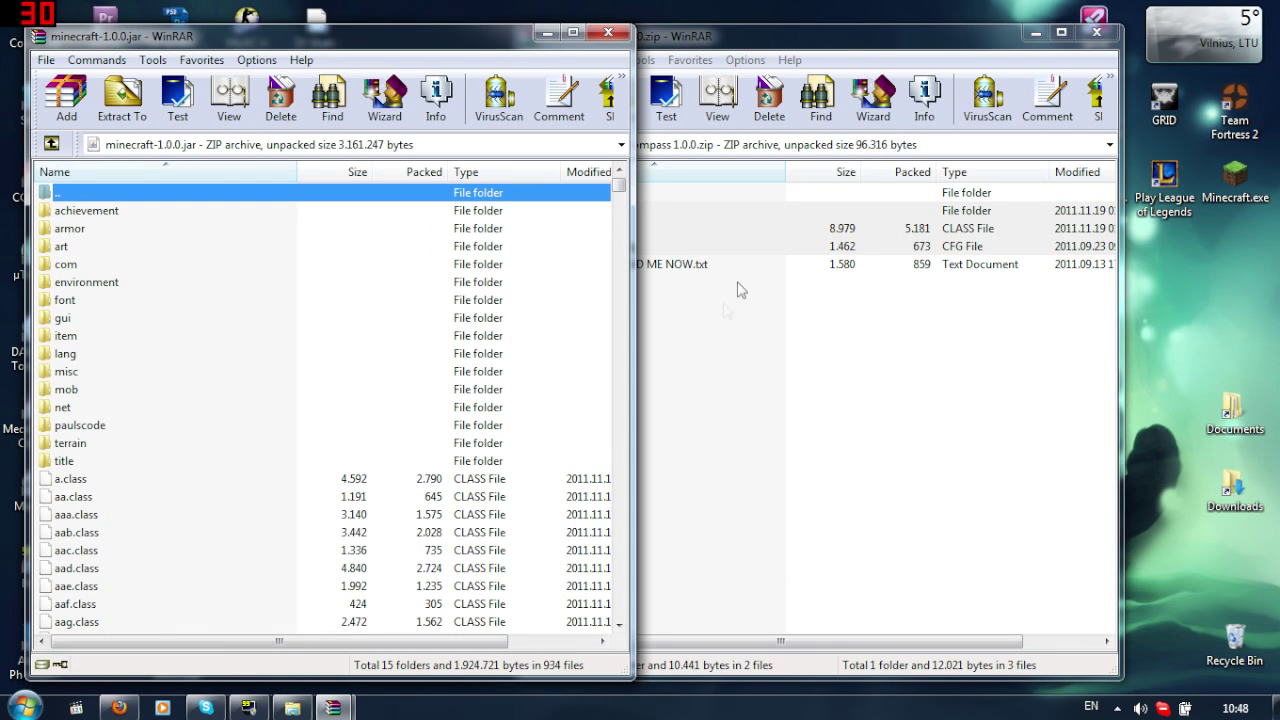
# - Drag source, aih.class and findercompass.cfg from the FinderCompass zip into minecraft-1.0.0.jar
pyautogui.click(716, 350)
pyautogui.moveTo(557, 216); pyautogui.dragTo(562, 240)
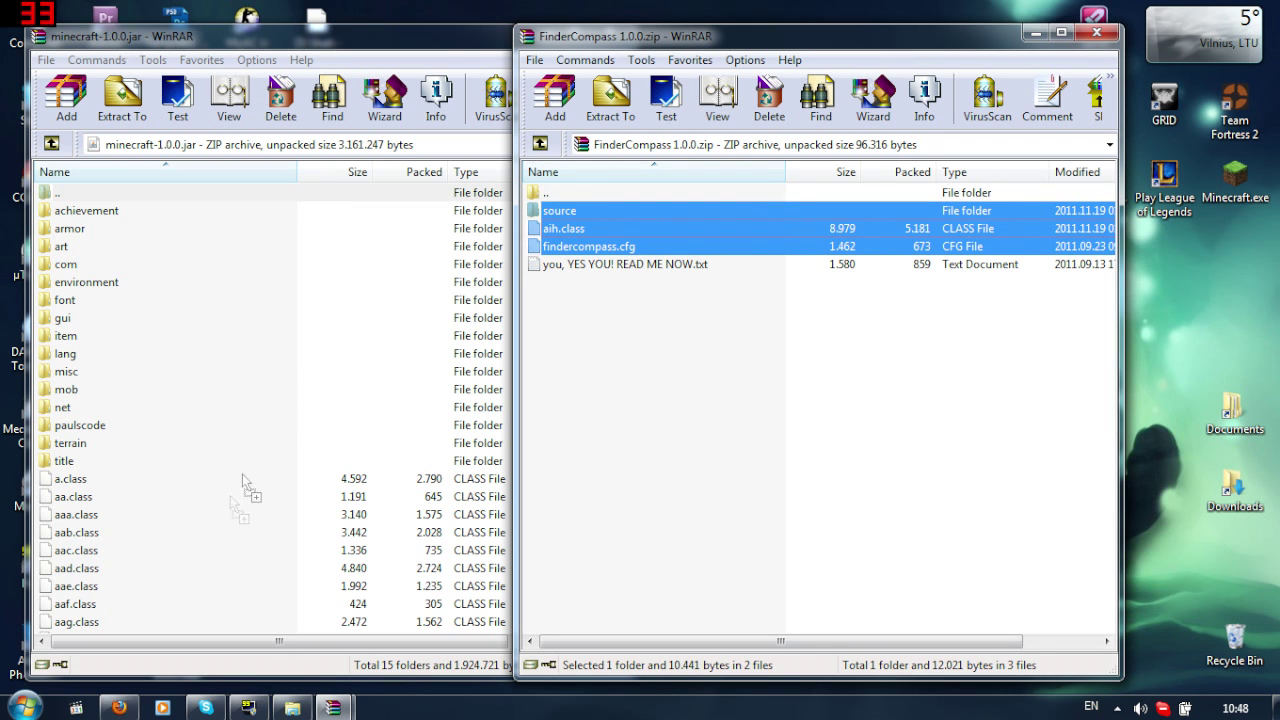
pyautogui.moveTo(205, 560); pyautogui.dragTo(205, 560)
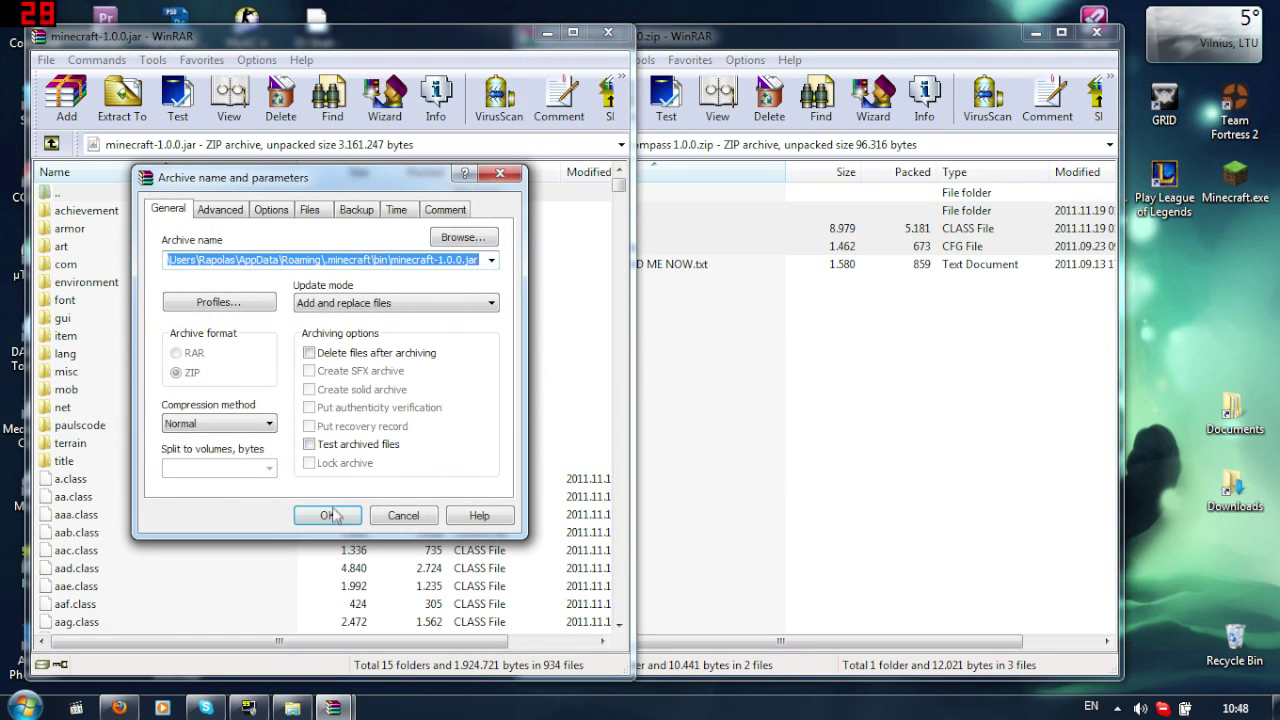
pyautogui.click(335, 515)
pyautogui.click(928, 466)
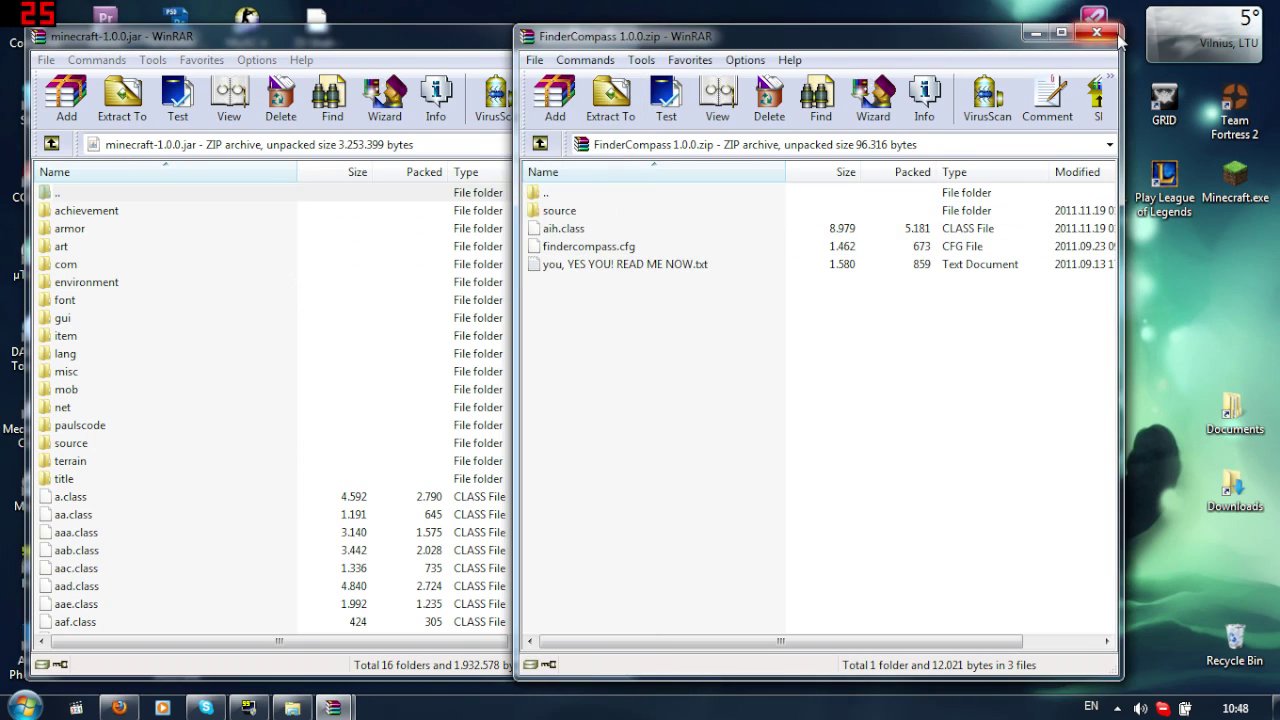
# - Close both WinRAR archives, start Minecraft.exe, and log in to launch the game
pyautogui.click(1100, 34)
pyautogui.click(622, 35)
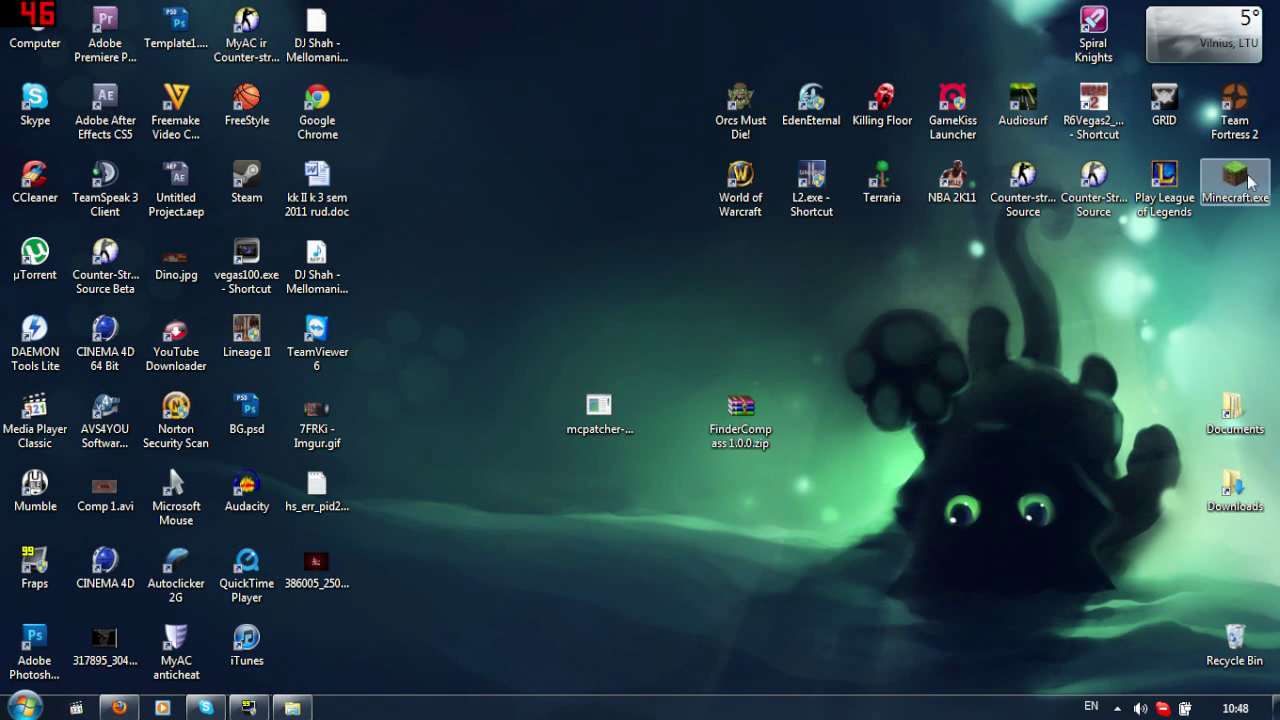
pyautogui.doubleClick(1247, 180)
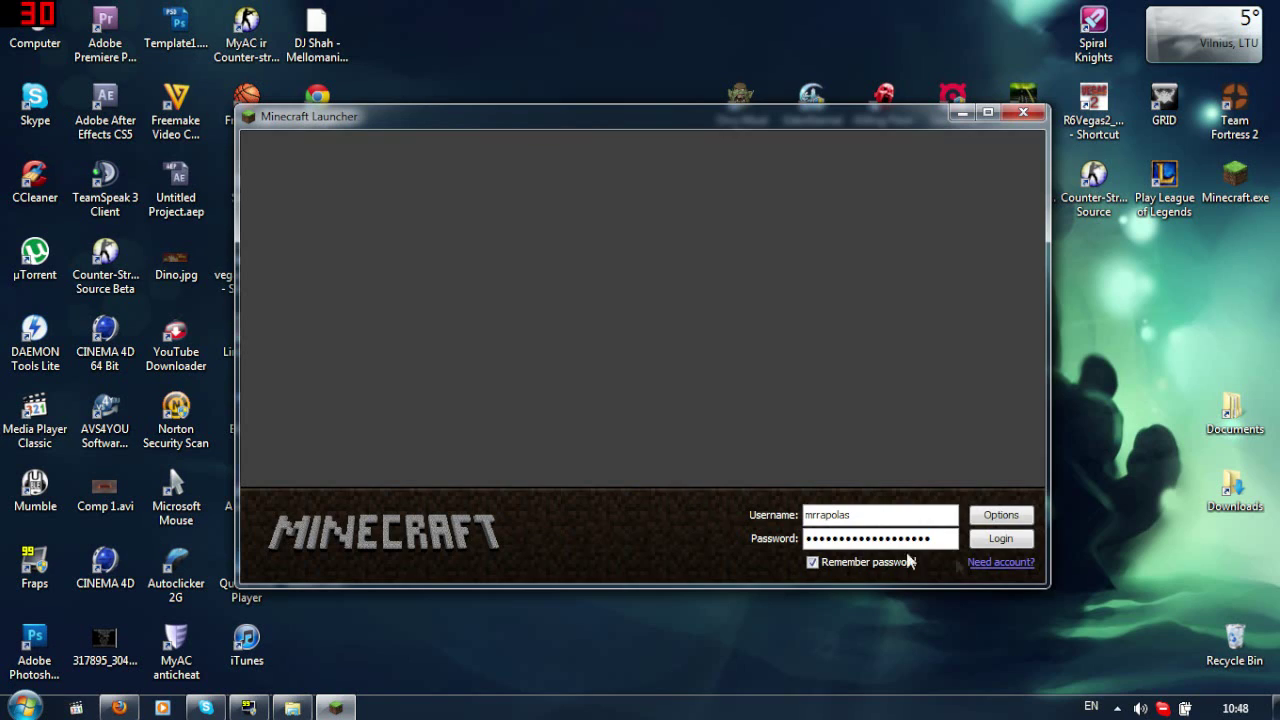
pyautogui.click(1001, 538)
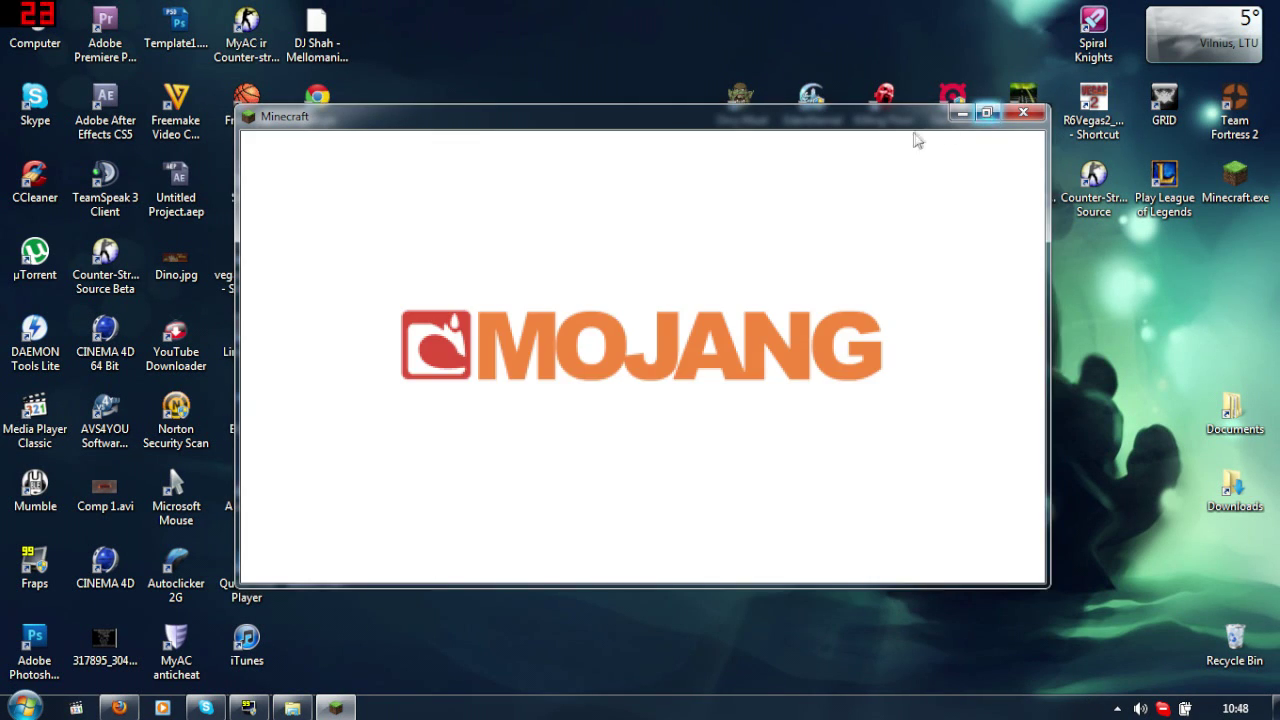
# - Maximize the game window and peek at Singleplayer before returning to the title menu
pyautogui.click(990, 117)
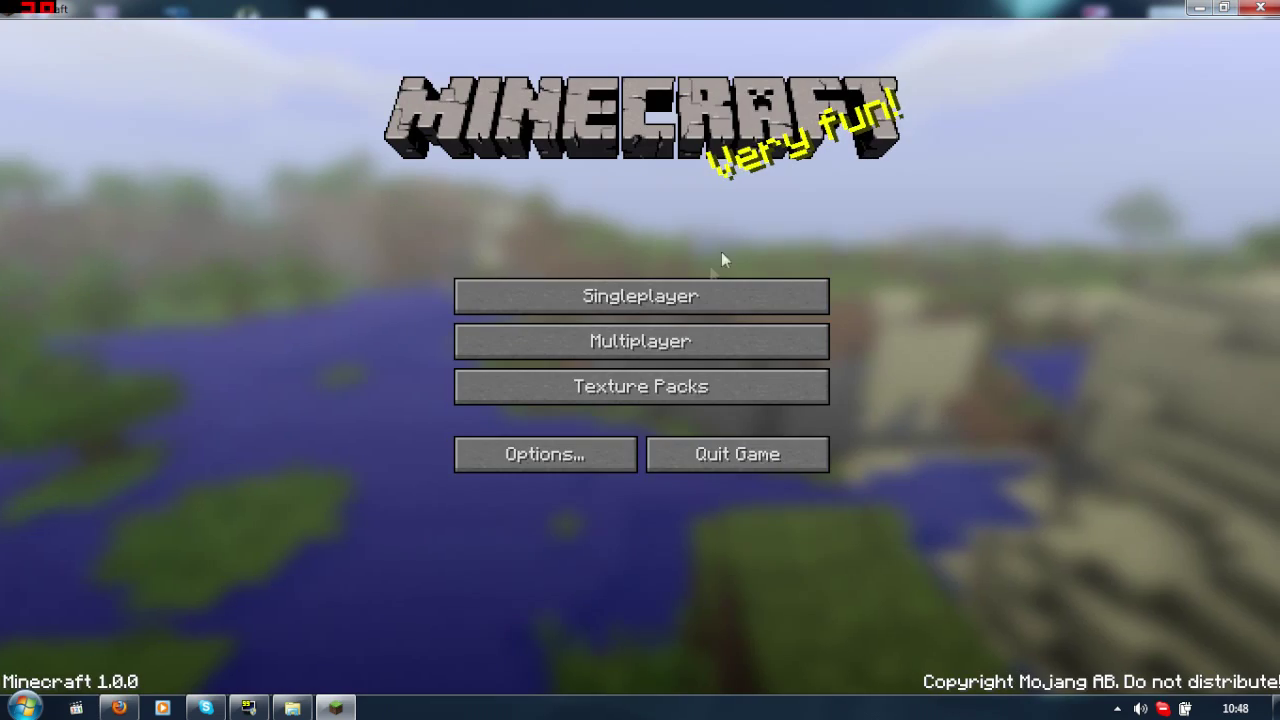
pyautogui.click(671, 305)
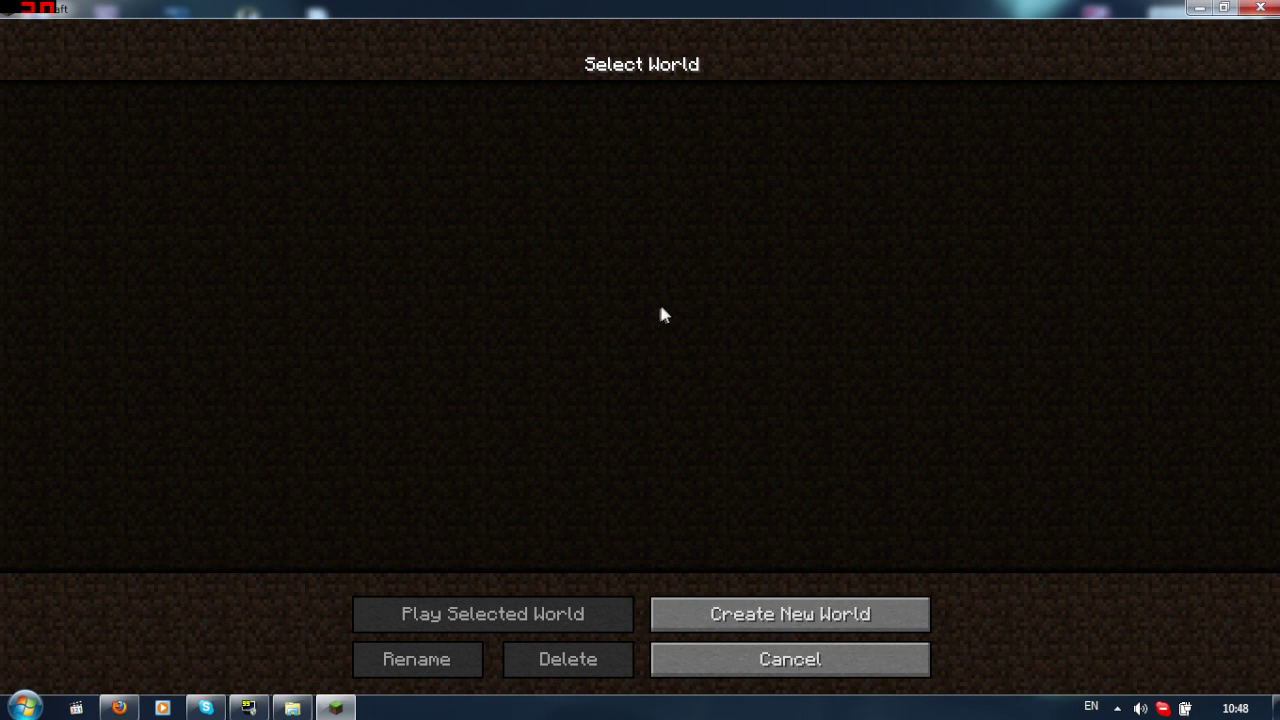
pyautogui.click(766, 660)
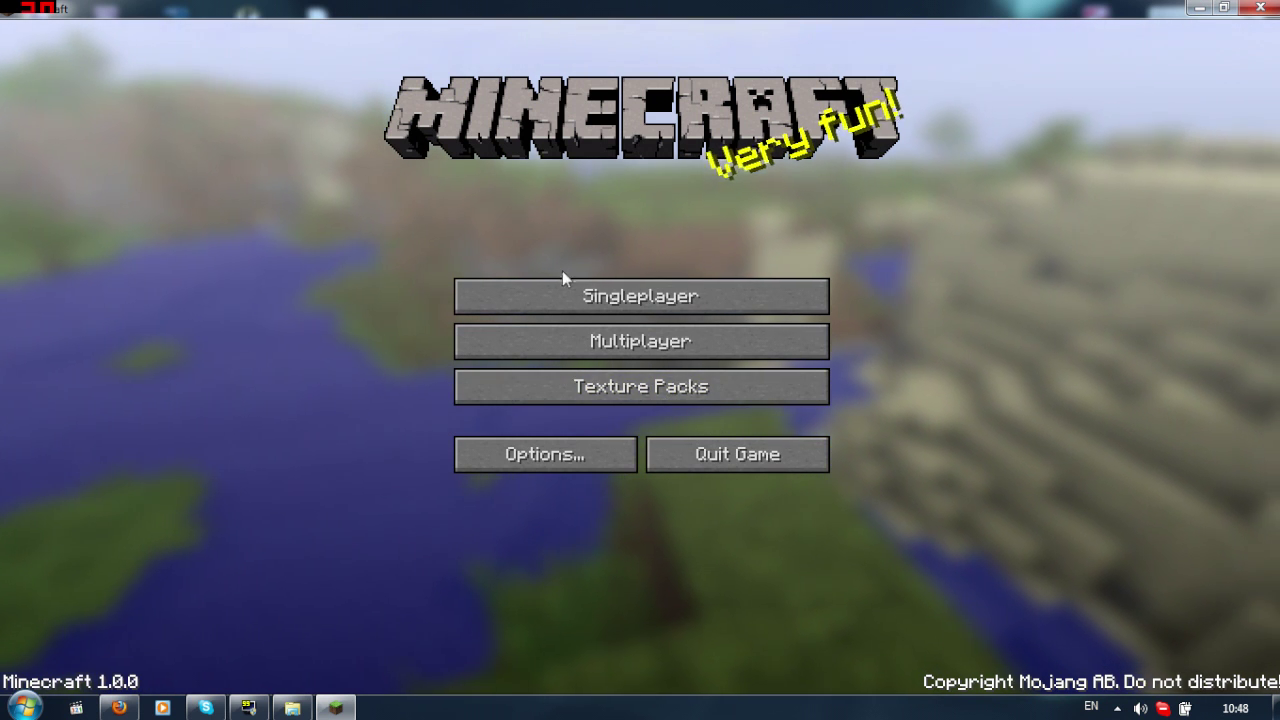
# - Create a Survival world named 'New World' and swing at the forest trees once it loads
pyautogui.click(547, 297)
pyautogui.click(742, 612)
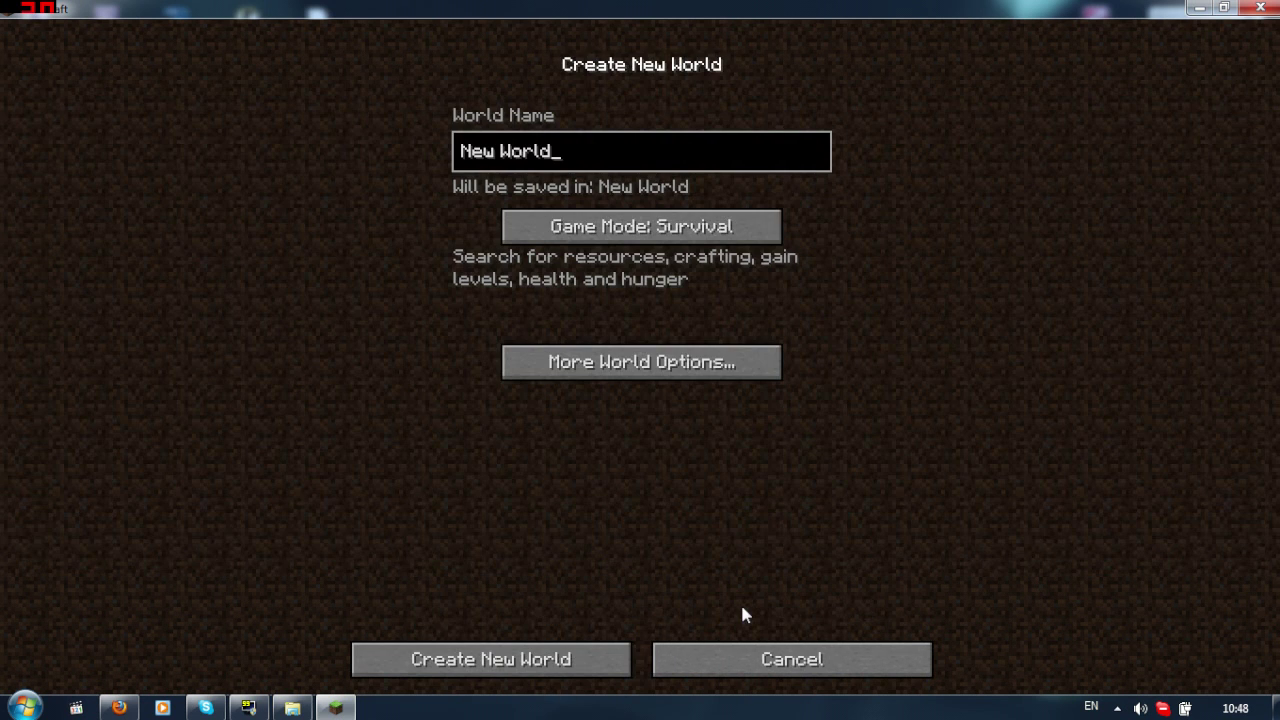
pyautogui.click(592, 666)
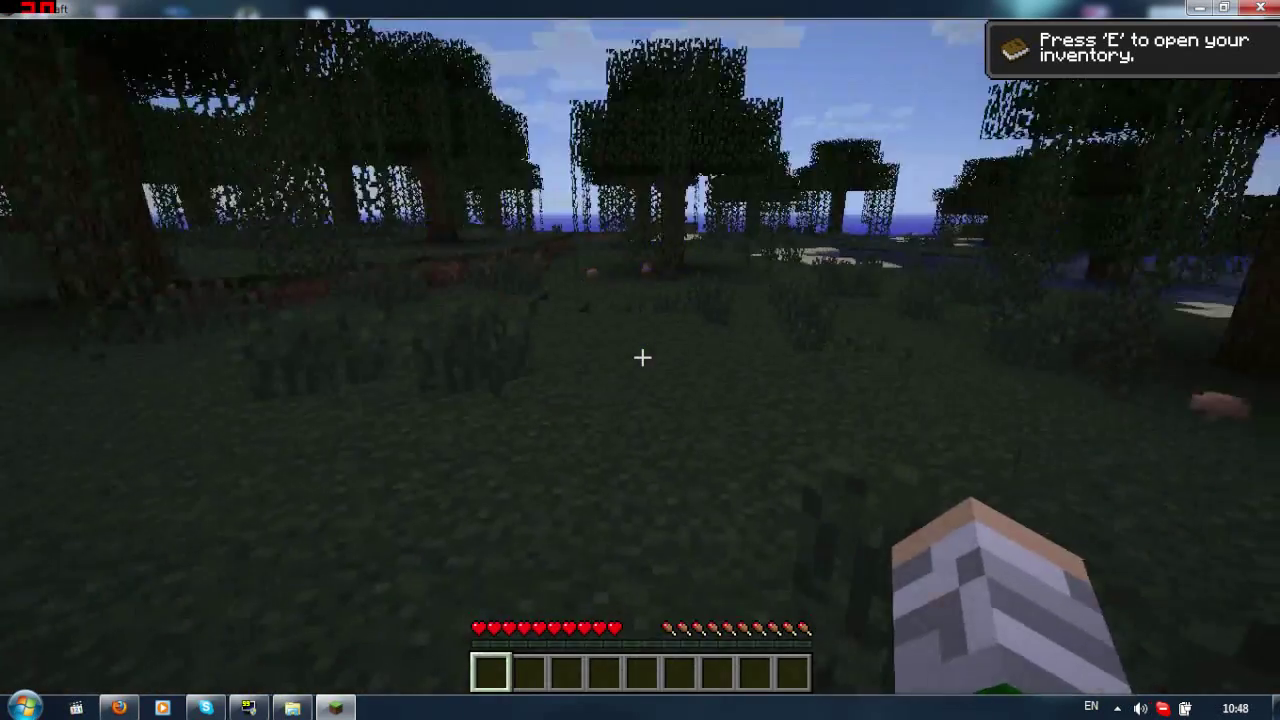
pyautogui.click(642, 357)
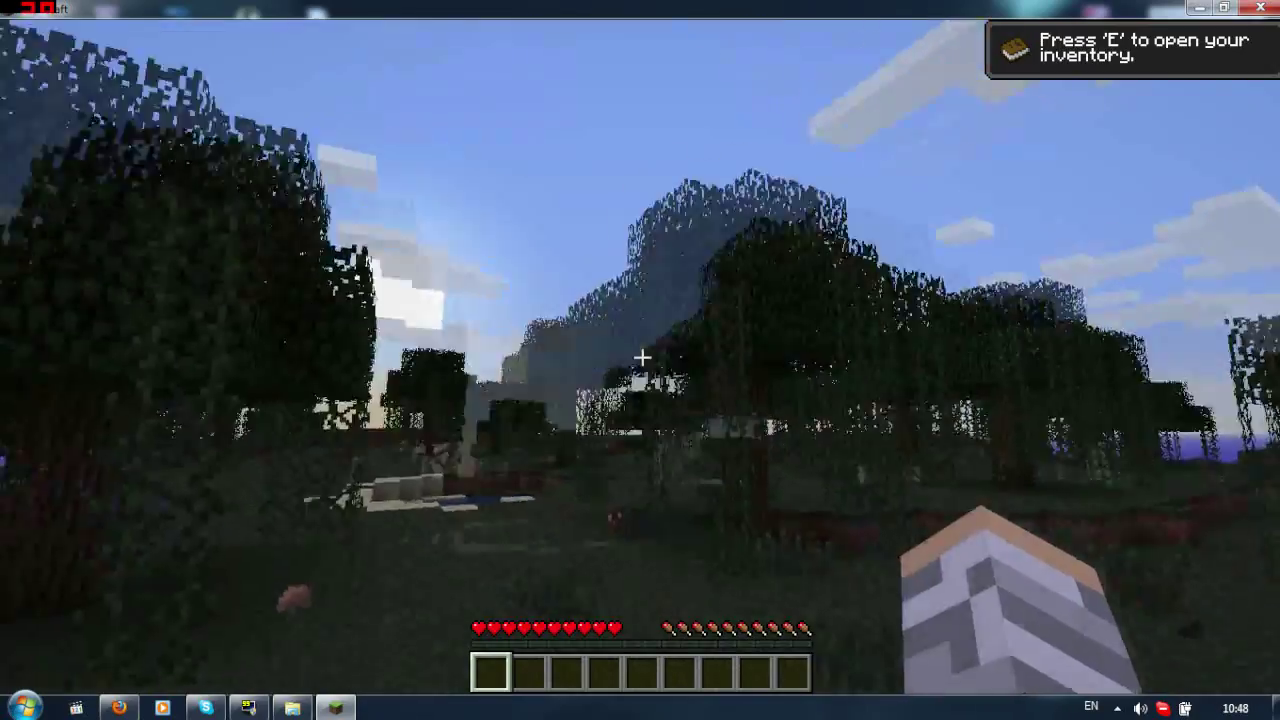